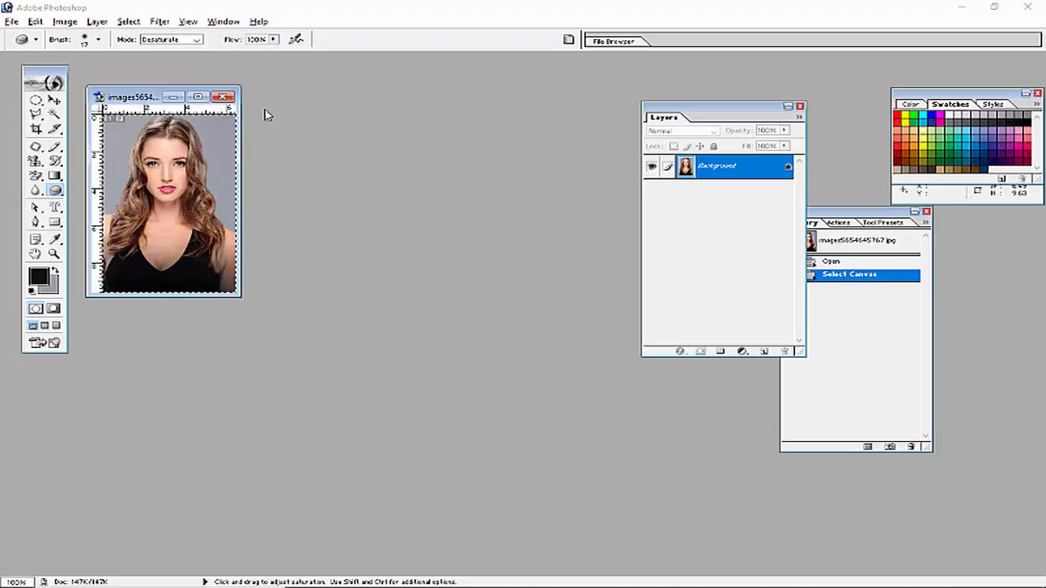
- Create a new 400 by 400 pixel RGB document with white contents and place its window beside the portrait photo
{"action": "left_click_drag", "start_coordinate": [148, 101], "coordinate": [149, 94]}
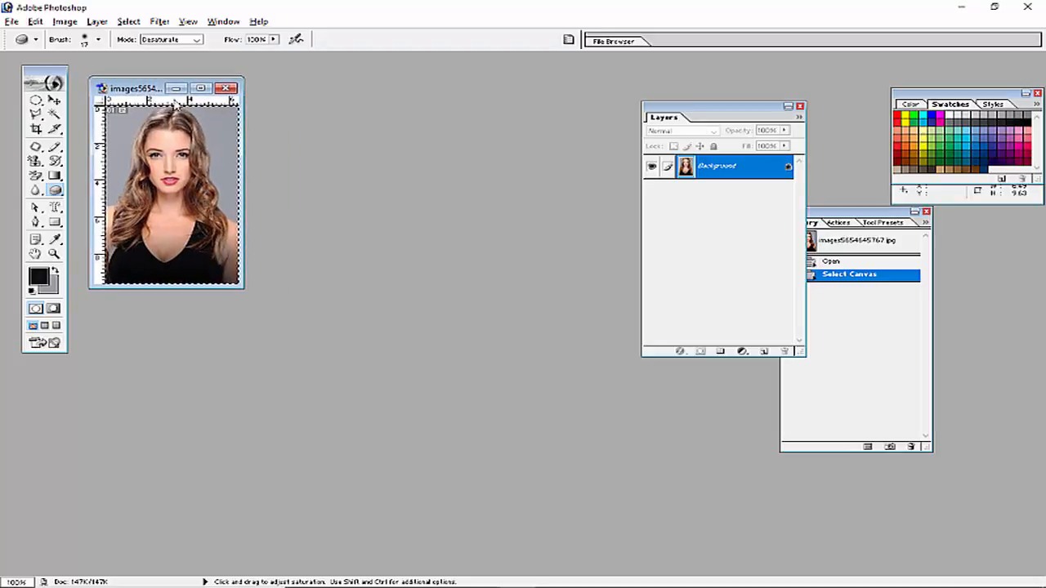
{"action": "left_click", "coordinate": [14, 23]}
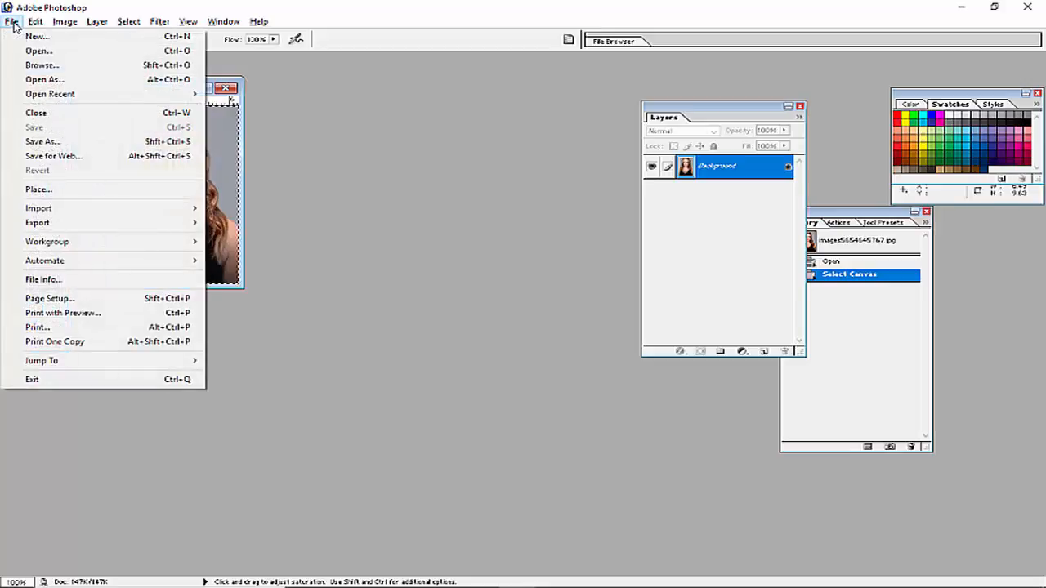
{"action": "left_click", "coordinate": [22, 37]}
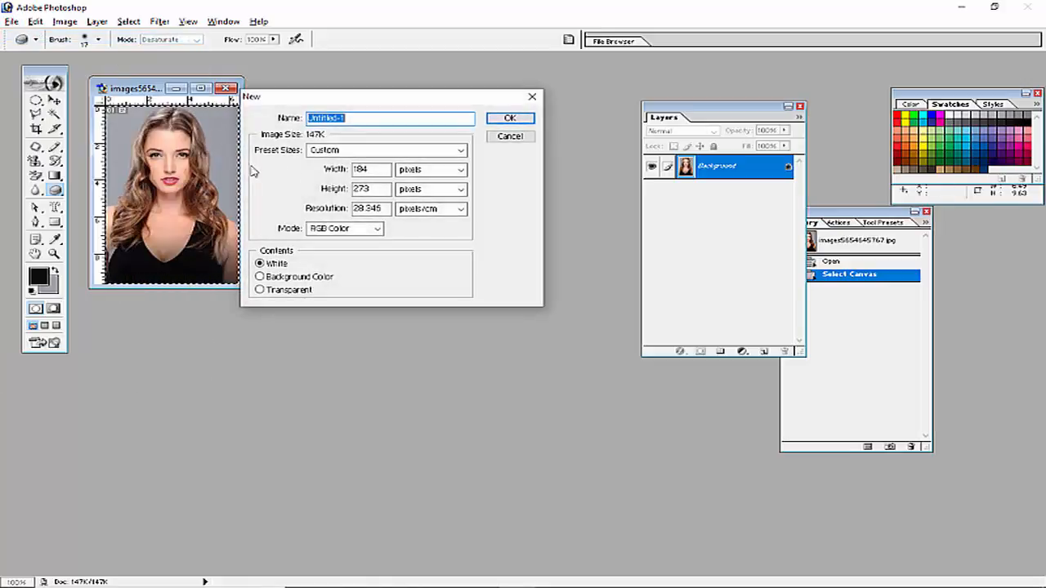
{"action": "double_click", "coordinate": [373, 171]}
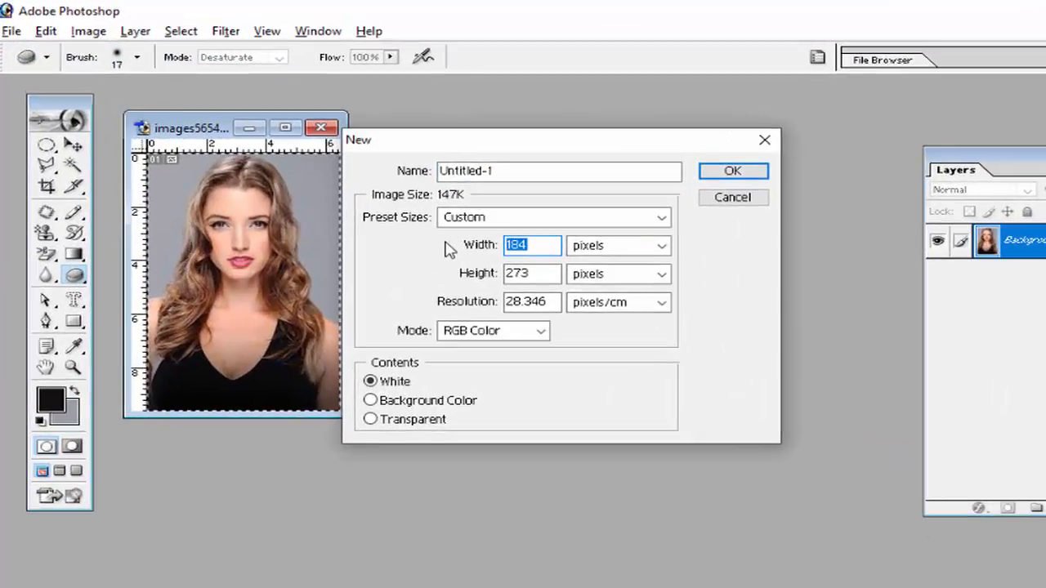
{"action": "type", "text": "400"}
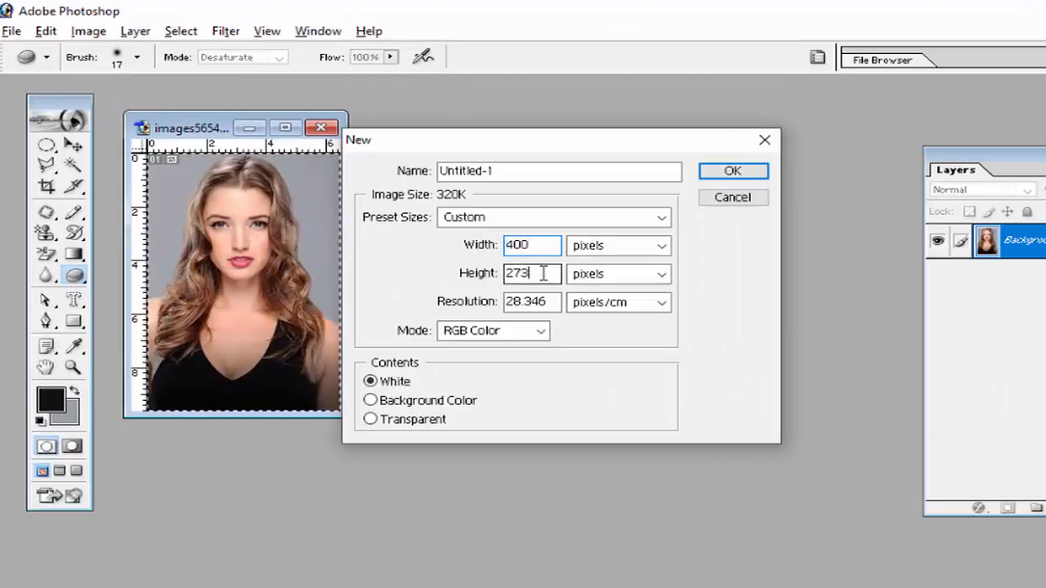
{"action": "double_click", "coordinate": [527, 273]}
{"action": "type", "text": "400"}
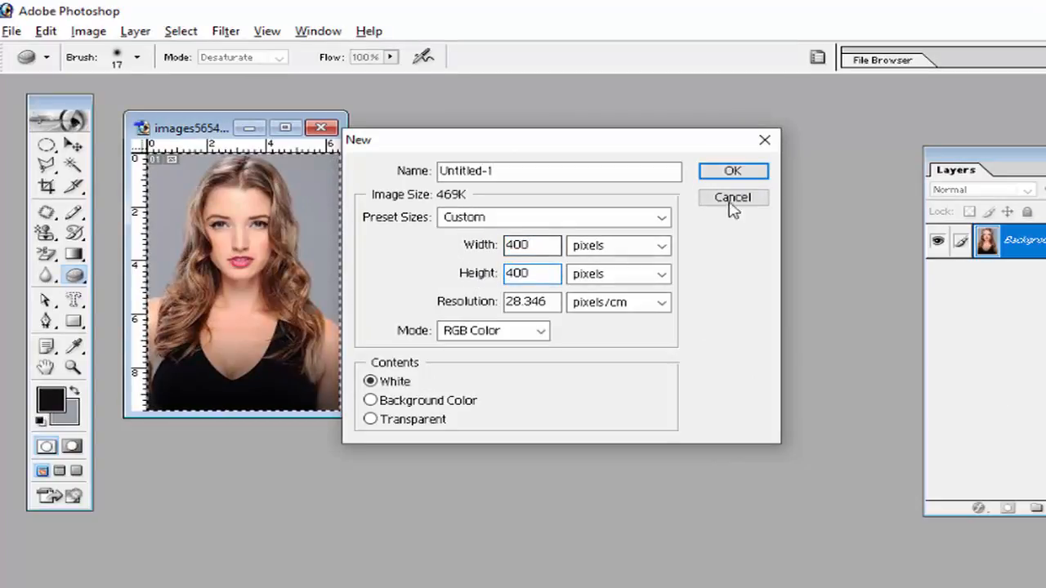
{"action": "left_click", "coordinate": [730, 176]}
{"action": "left_click_drag", "start_coordinate": [296, 143], "coordinate": [657, 131]}
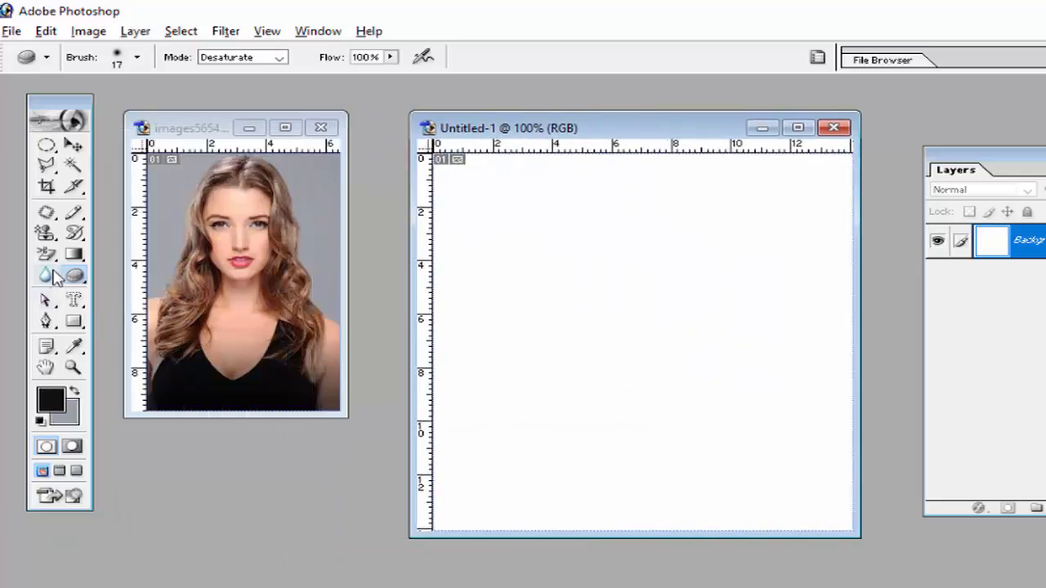
- Draw a small rectangle shape near the upper-left corner of the blank canvas and recolor it light green
{"action": "left_click", "coordinate": [75, 321]}
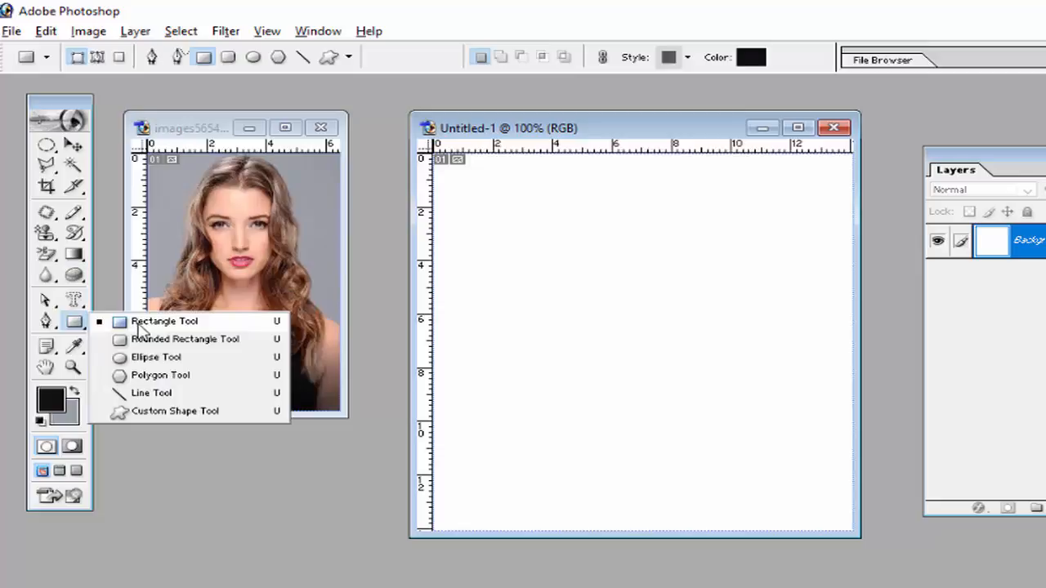
{"action": "left_click", "coordinate": [140, 326]}
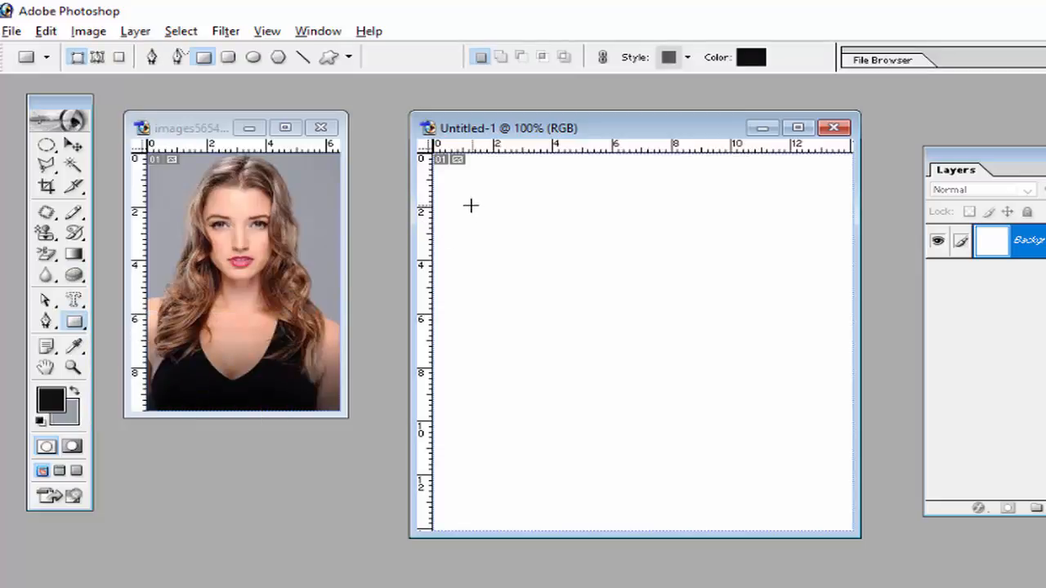
{"action": "left_click_drag", "start_coordinate": [491, 221], "coordinate": [541, 244]}
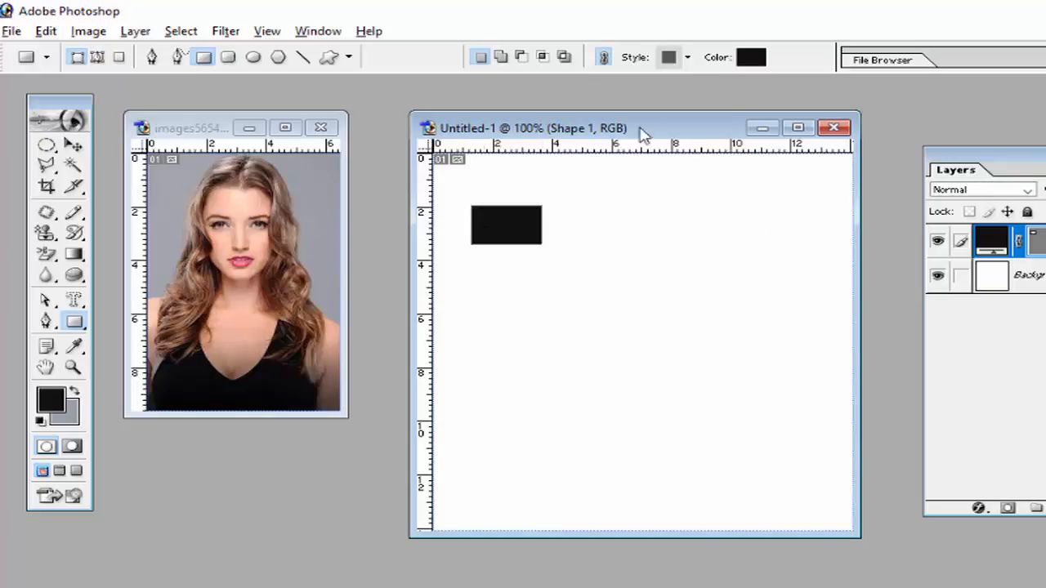
{"action": "left_click", "coordinate": [751, 64]}
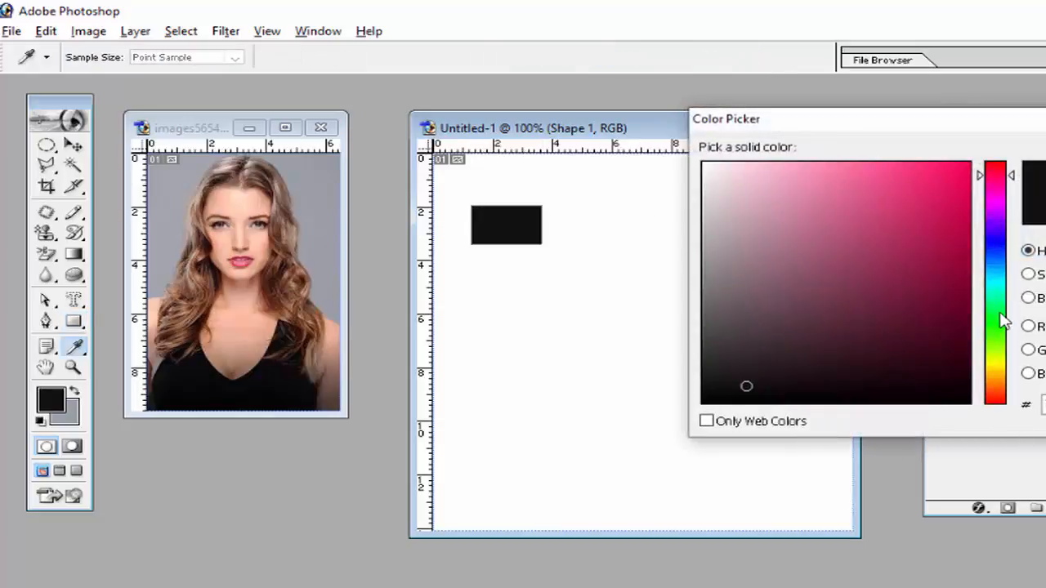
{"action": "mouse_move", "coordinate": [1003, 320]}
{"action": "left_mouse_down"}
{"action": "mouse_move", "coordinate": [999, 335]}
{"action": "mouse_move", "coordinate": [1004, 311]}
{"action": "left_mouse_up"}
{"action": "left_click_drag", "start_coordinate": [848, 205], "coordinate": [846, 185]}
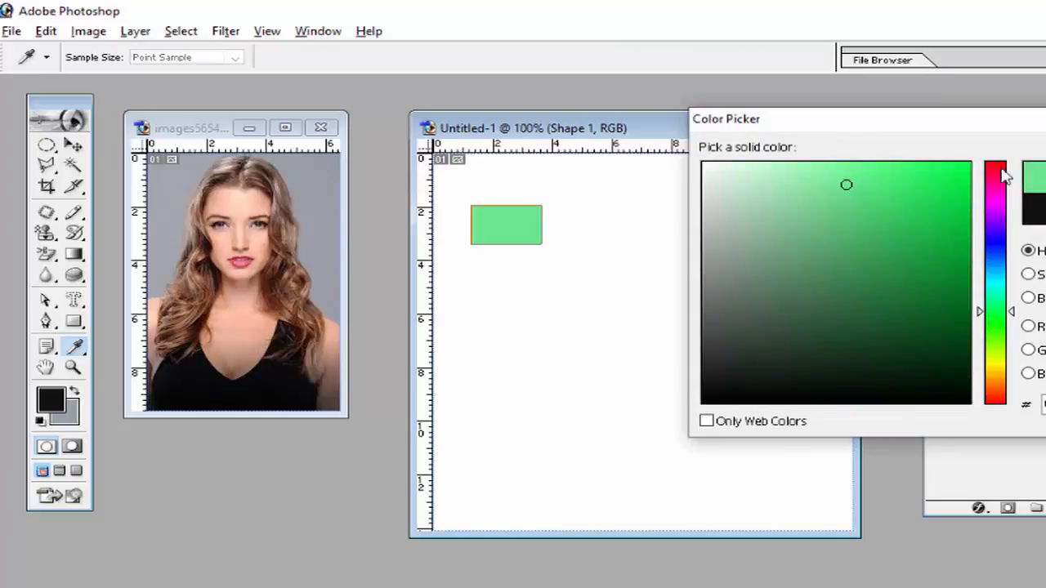
{"action": "key", "text": "Return"}
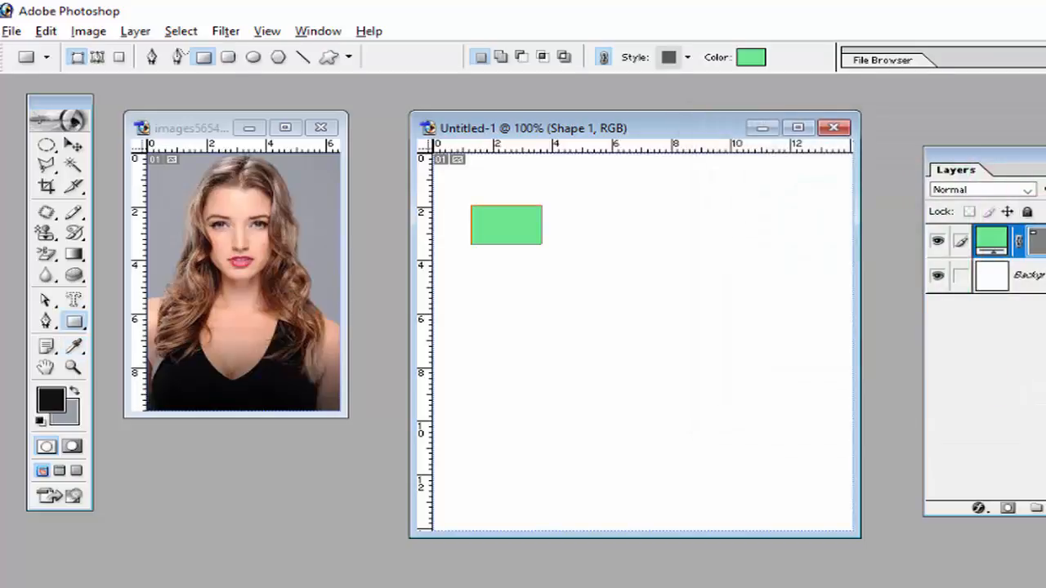
- Set the opacity of the green rectangle's layer to 63%, keeping the layer list beside the canvas
{"action": "left_click_drag", "start_coordinate": [981, 154], "coordinate": [765, 138]}
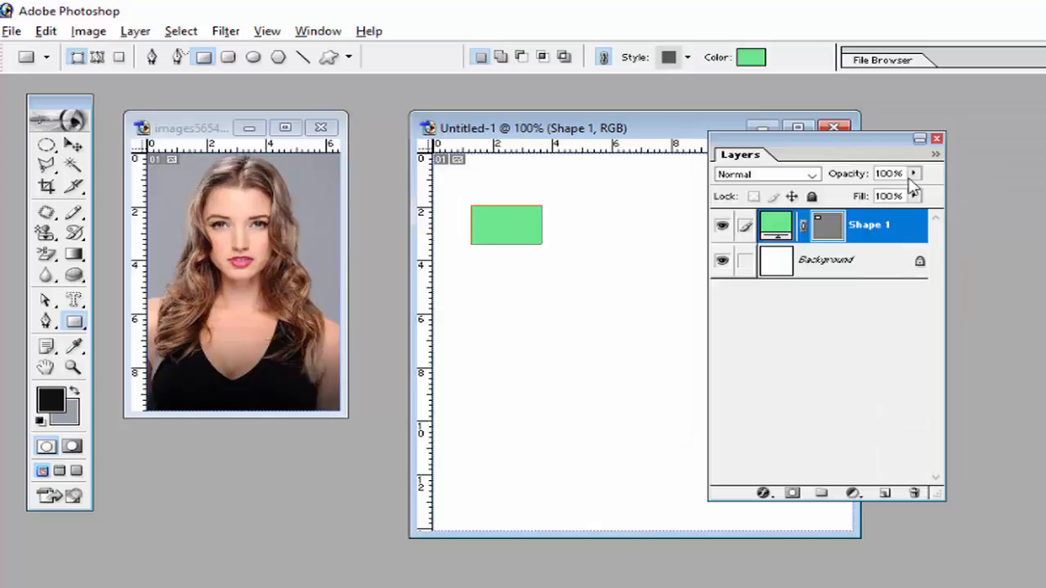
{"action": "left_click_drag", "start_coordinate": [913, 176], "coordinate": [890, 192]}
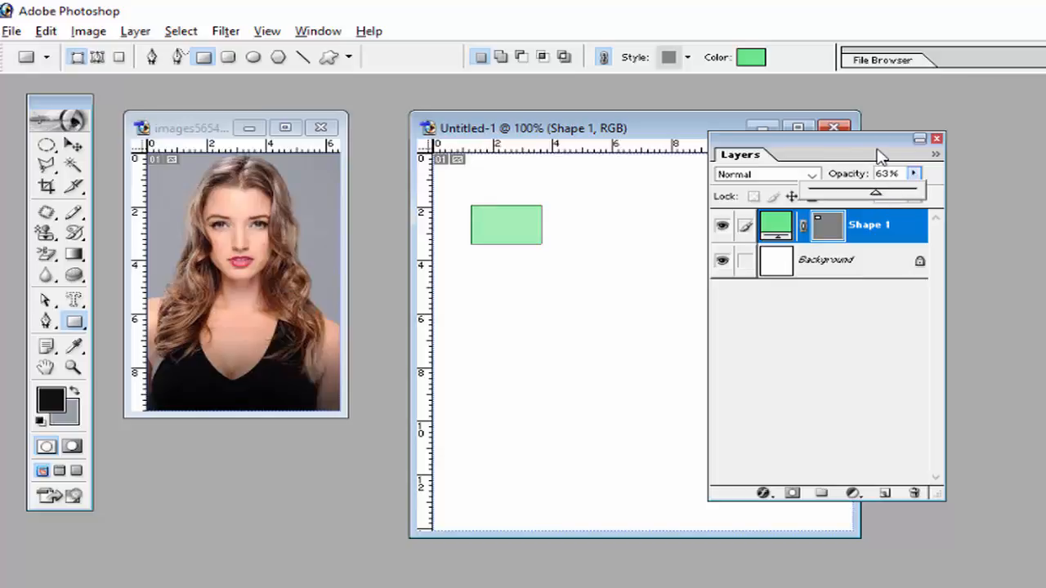
{"action": "left_click_drag", "start_coordinate": [880, 155], "coordinate": [972, 145]}
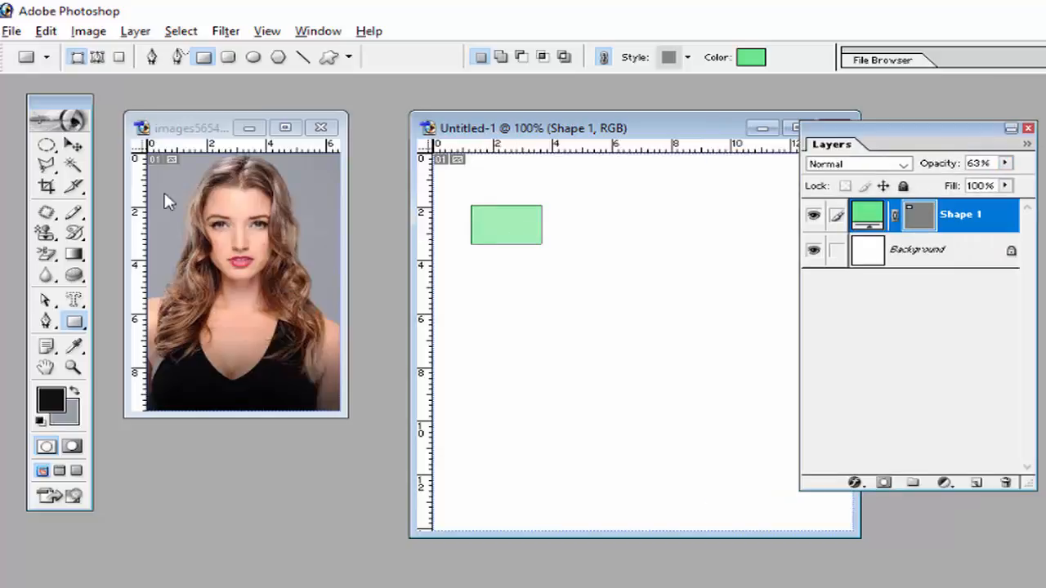
- Rotate the green rectangle by -22.2° and apply the transformation
{"action": "left_click", "coordinate": [73, 147]}
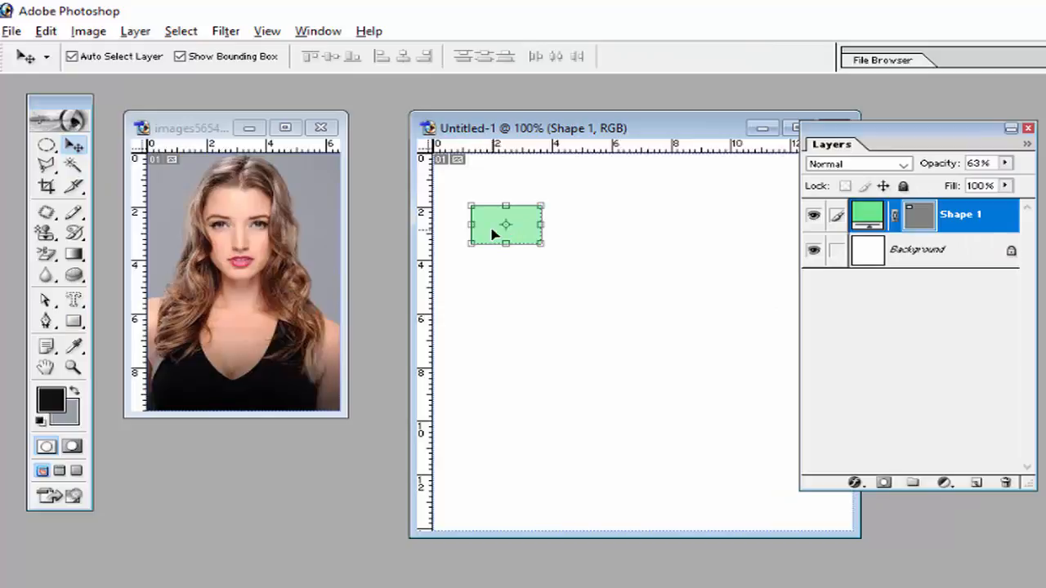
{"action": "left_click_drag", "start_coordinate": [544, 192], "coordinate": [531, 171]}
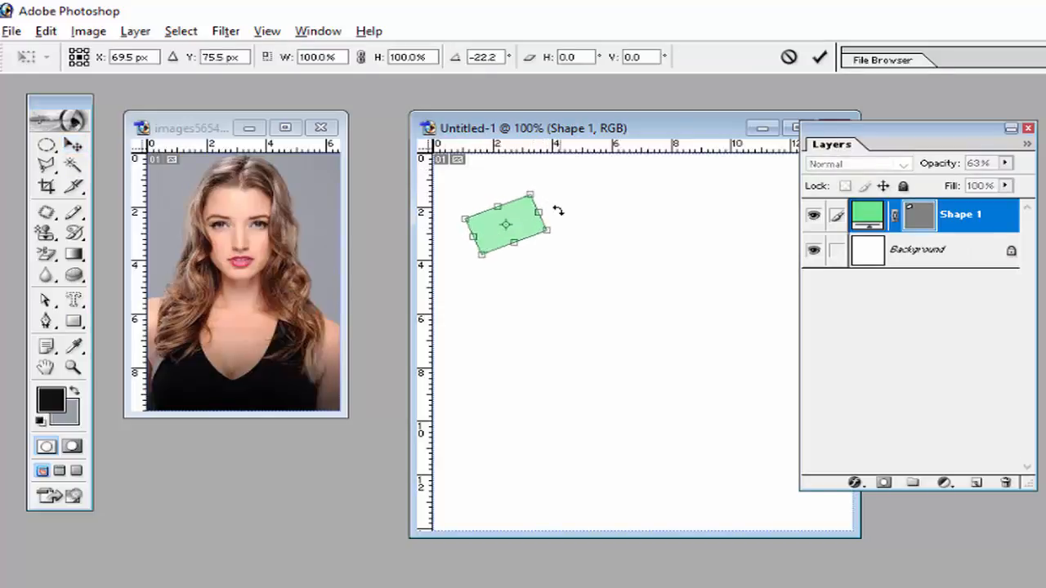
{"action": "left_click", "coordinate": [73, 145]}
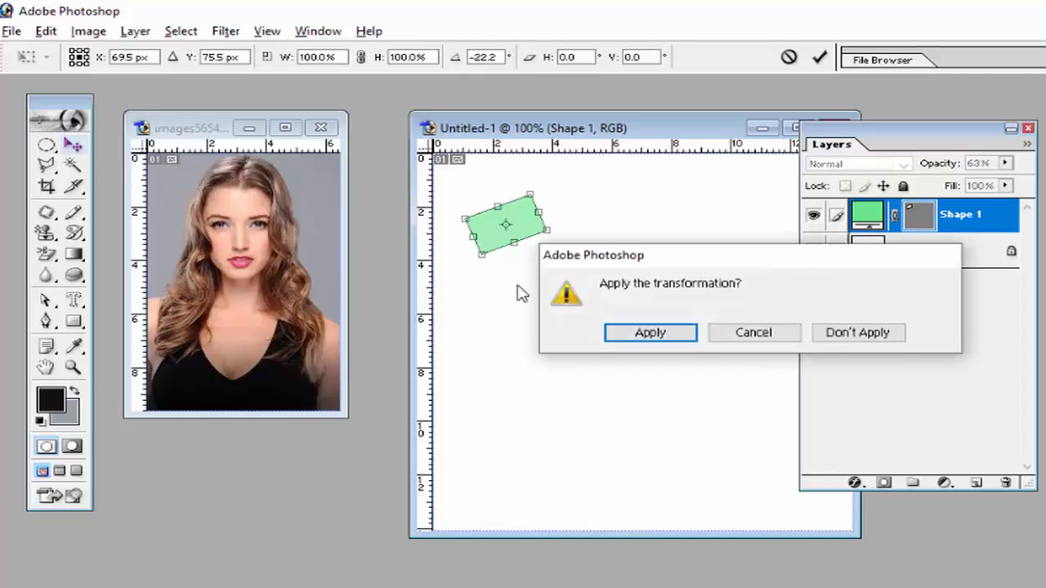
{"action": "left_click", "coordinate": [617, 331]}
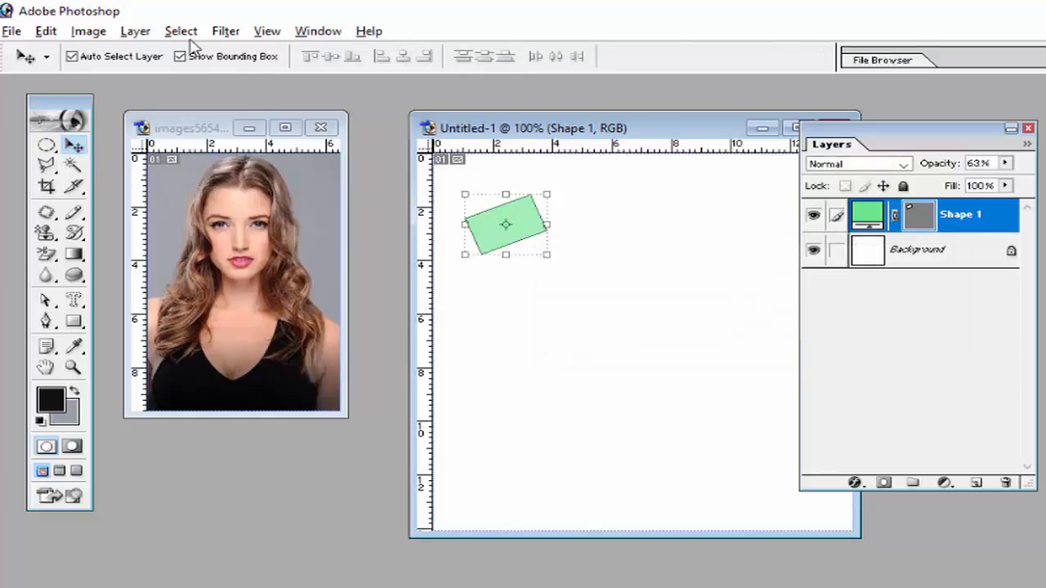
- Duplicate the rotated rectangle with Layer via Copy and move the copy below the original so they slightly overlap
{"action": "left_click", "coordinate": [135, 32]}
{"action": "mouse_move", "coordinate": [155, 54]}
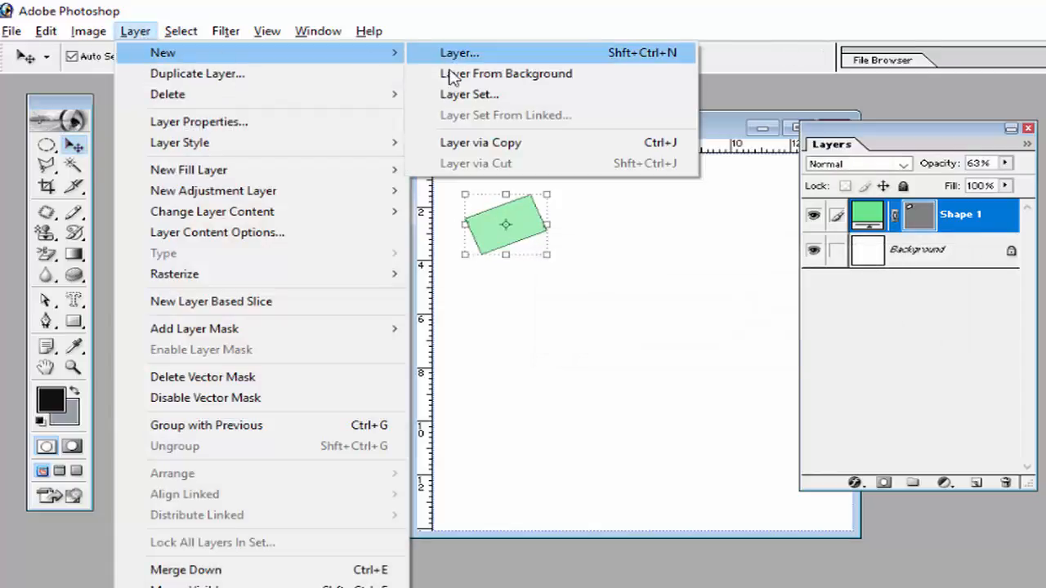
{"action": "left_click", "coordinate": [479, 146]}
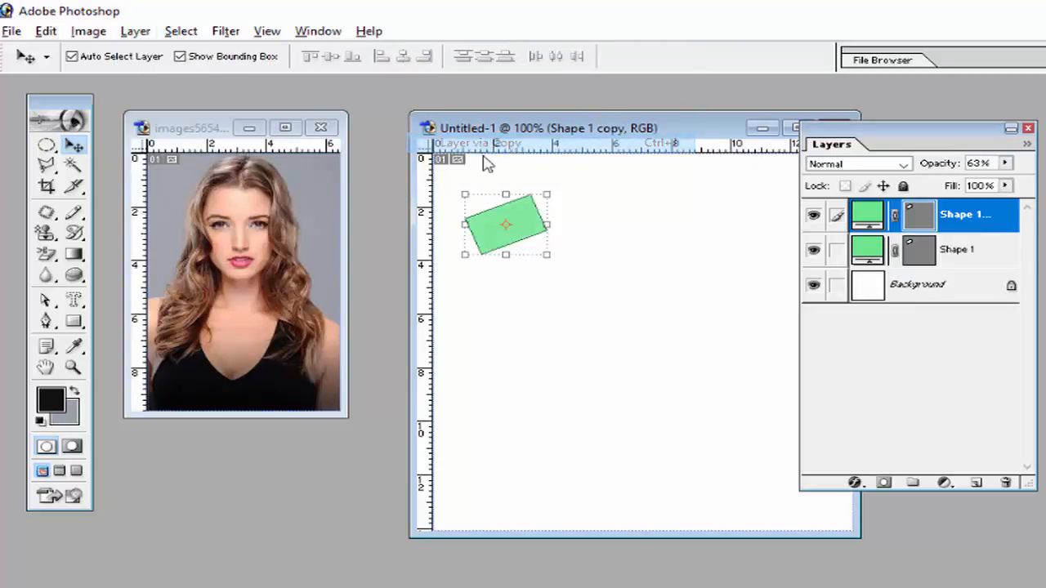
{"action": "left_click_drag", "start_coordinate": [494, 237], "coordinate": [489, 268]}
{"action": "key", "text": "ctrl+t"}
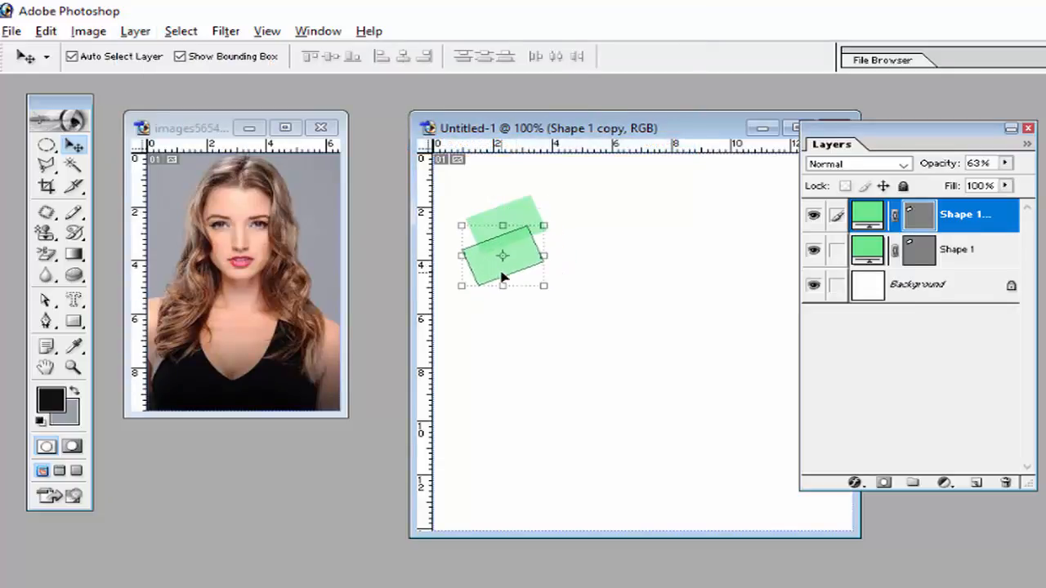
- Duplicate the second rectangle, move the copy down to its lower right and rotate it by -12.0°
{"action": "key", "text": "ctrl+j"}
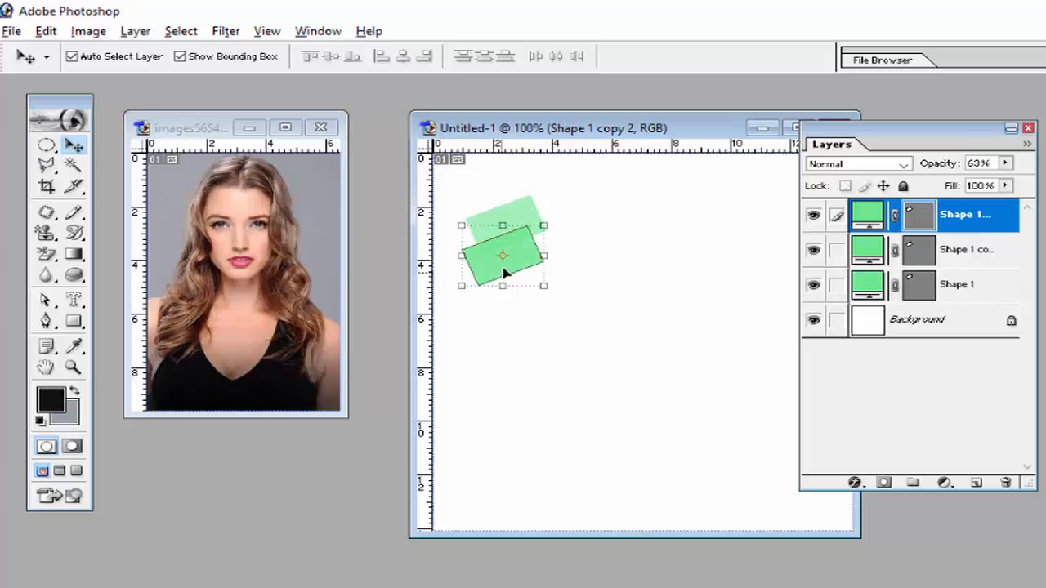
{"action": "left_click_drag", "start_coordinate": [504, 274], "coordinate": [546, 302]}
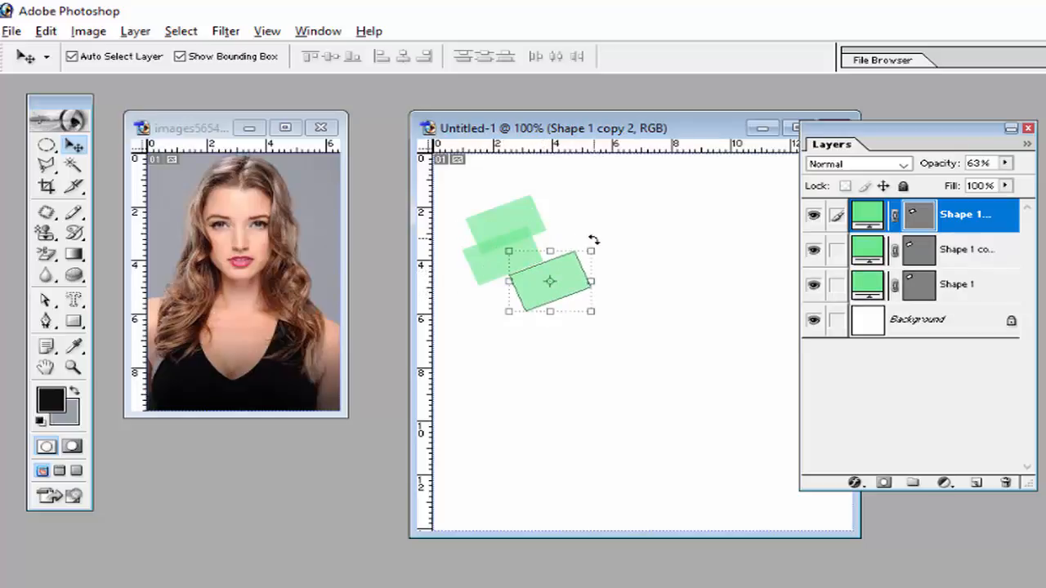
{"action": "left_click_drag", "start_coordinate": [593, 240], "coordinate": [583, 232]}
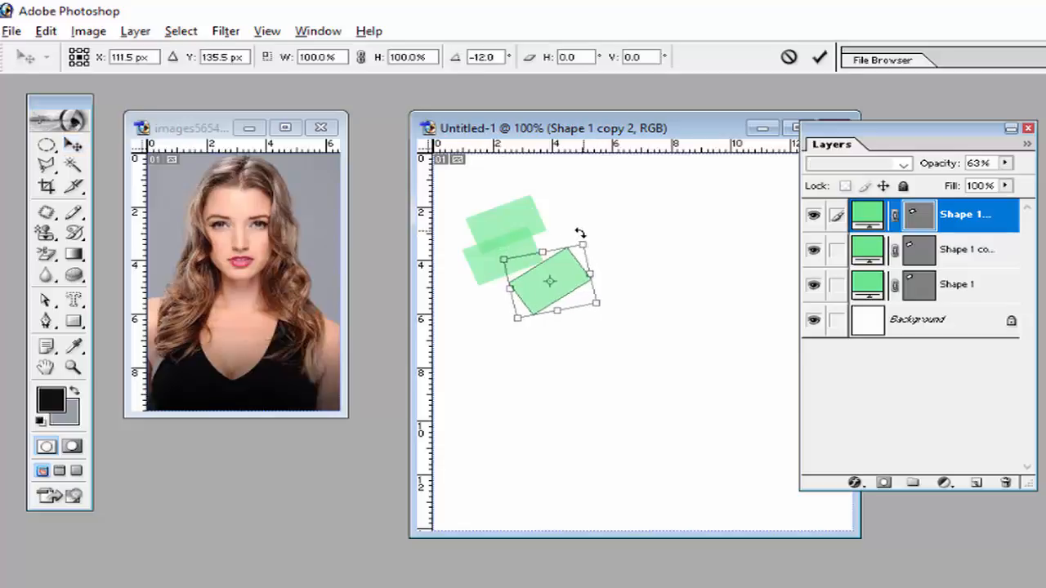
{"action": "left_click", "coordinate": [74, 146]}
{"action": "left_click", "coordinate": [615, 331]}
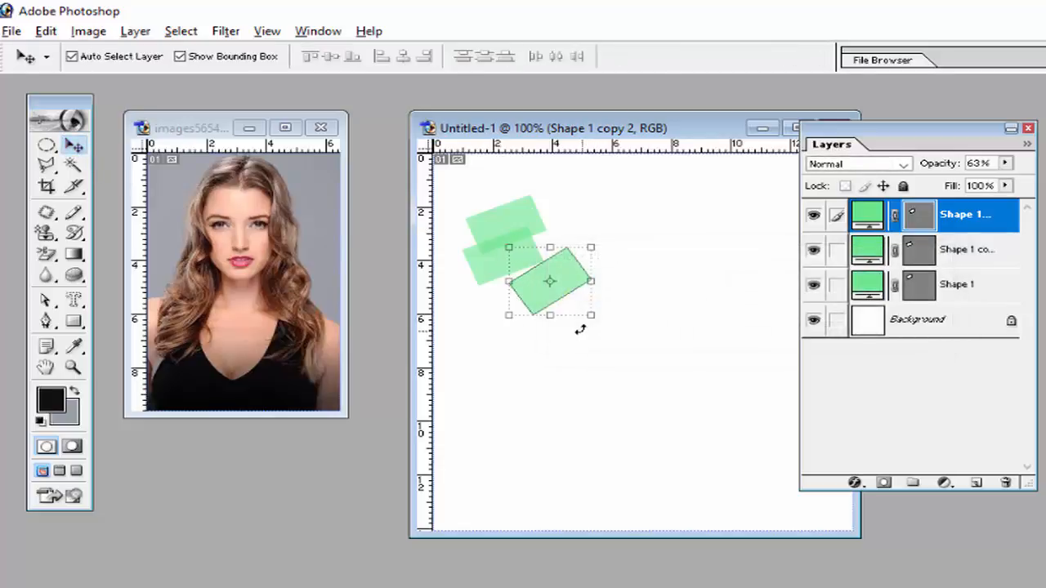
- Duplicate the third rectangle, scale the copy to 52.8% width and 60.9% height, and place it under the second rectangle
{"action": "key", "text": "ctrl+j"}
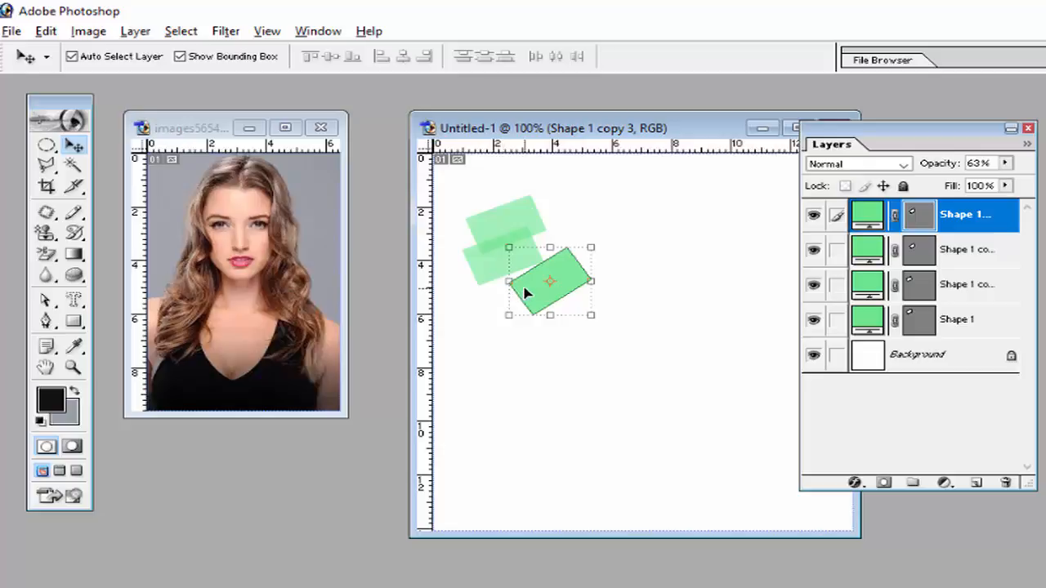
{"action": "left_click_drag", "start_coordinate": [525, 295], "coordinate": [517, 335]}
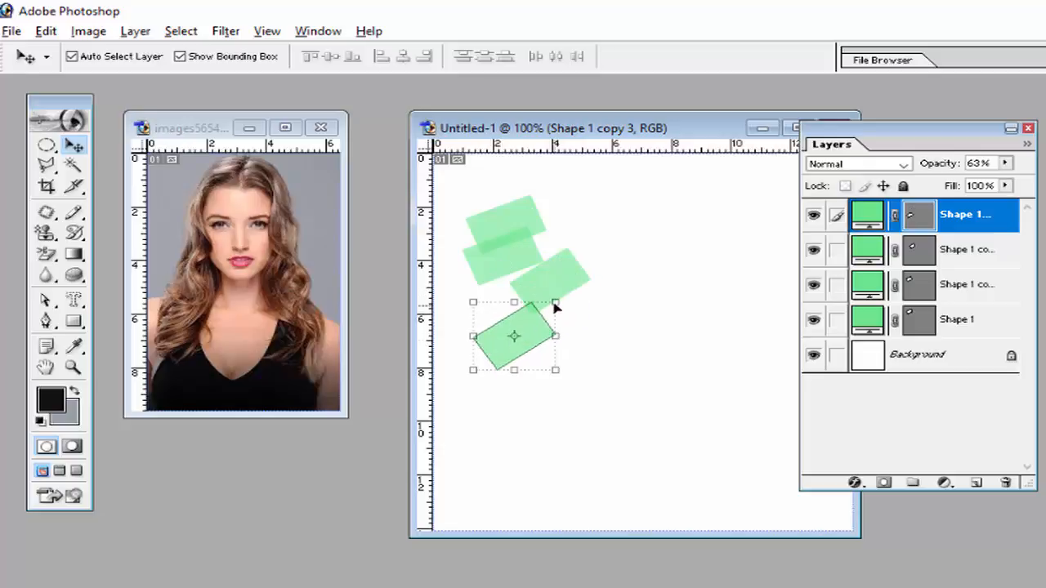
{"action": "left_click_drag", "start_coordinate": [558, 300], "coordinate": [517, 329]}
{"action": "left_click", "coordinate": [78, 146]}
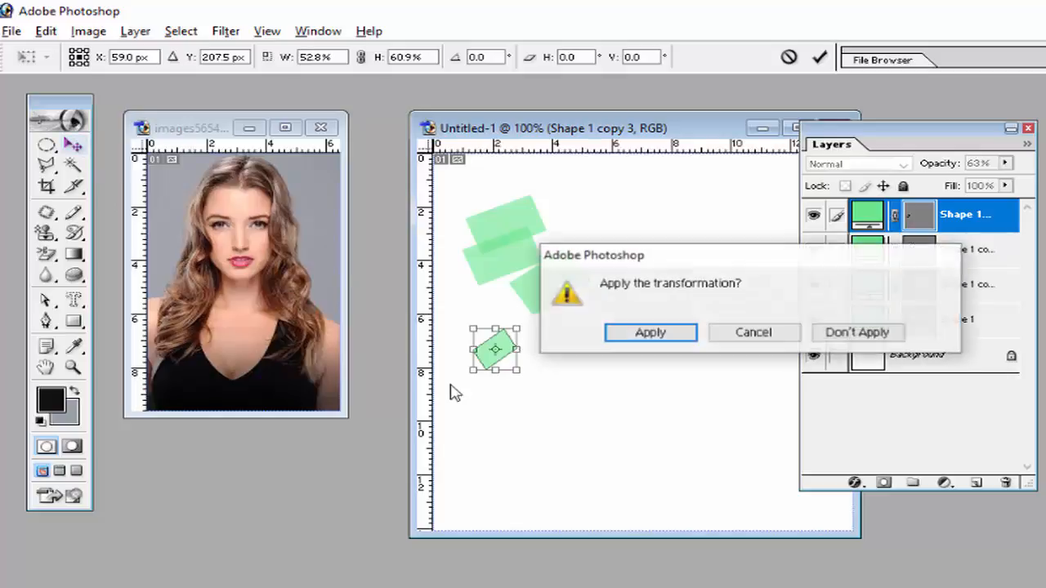
{"action": "left_click", "coordinate": [615, 335]}
{"action": "left_click_drag", "start_coordinate": [485, 368], "coordinate": [483, 304]}
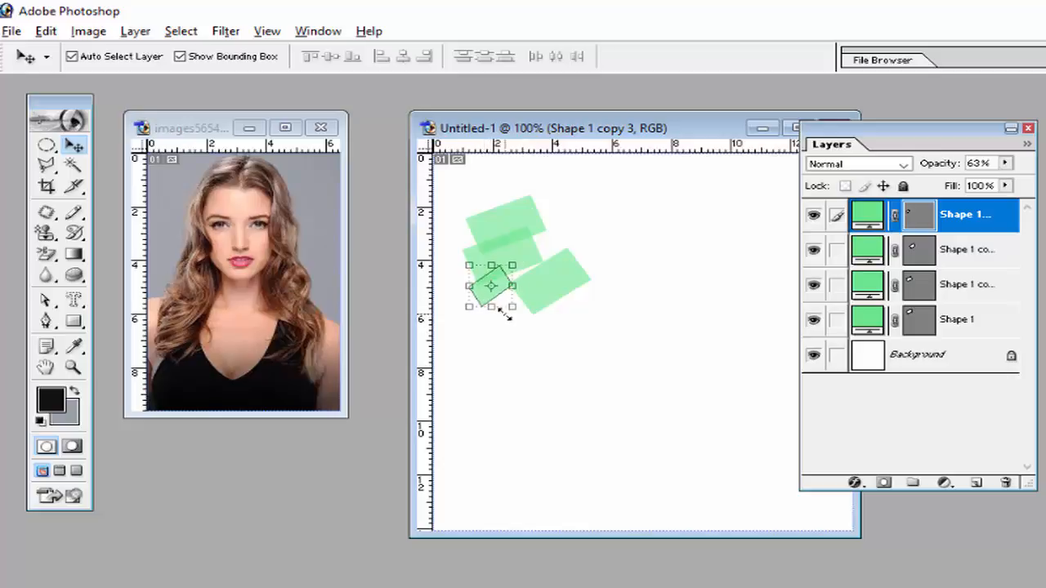
- Duplicate the large third rectangle four times and arrange the copies in two staggered rows below it
{"action": "left_click", "coordinate": [555, 301]}
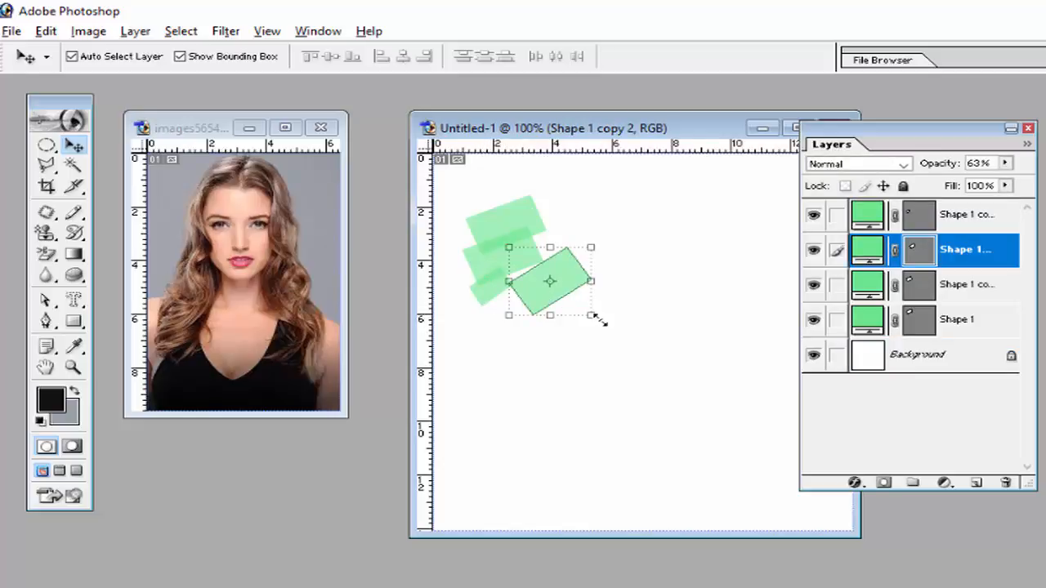
{"action": "key", "text": "ctrl+j"}
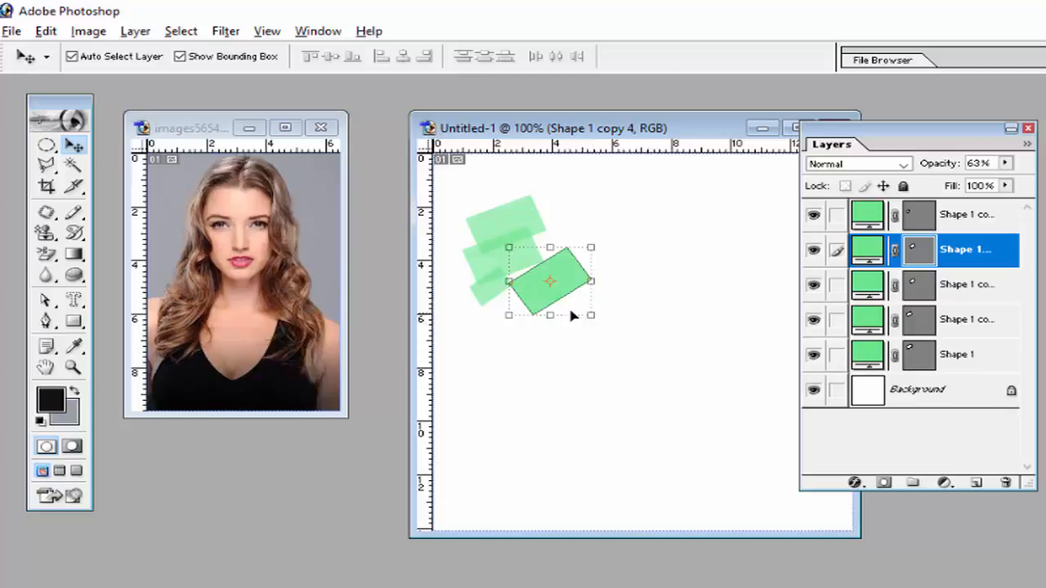
{"action": "left_click_drag", "start_coordinate": [547, 304], "coordinate": [578, 350]}
{"action": "key", "text": "ctrl+j"}
{"action": "key", "text": "ctrl+j"}
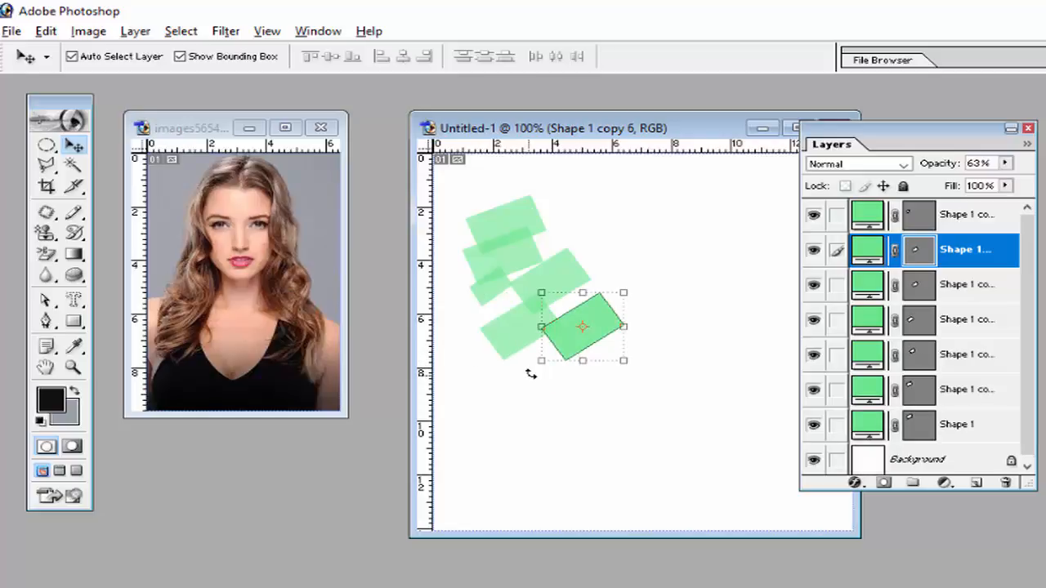
{"action": "left_click_drag", "start_coordinate": [561, 365], "coordinate": [567, 400]}
{"action": "key", "text": "ctrl+j"}
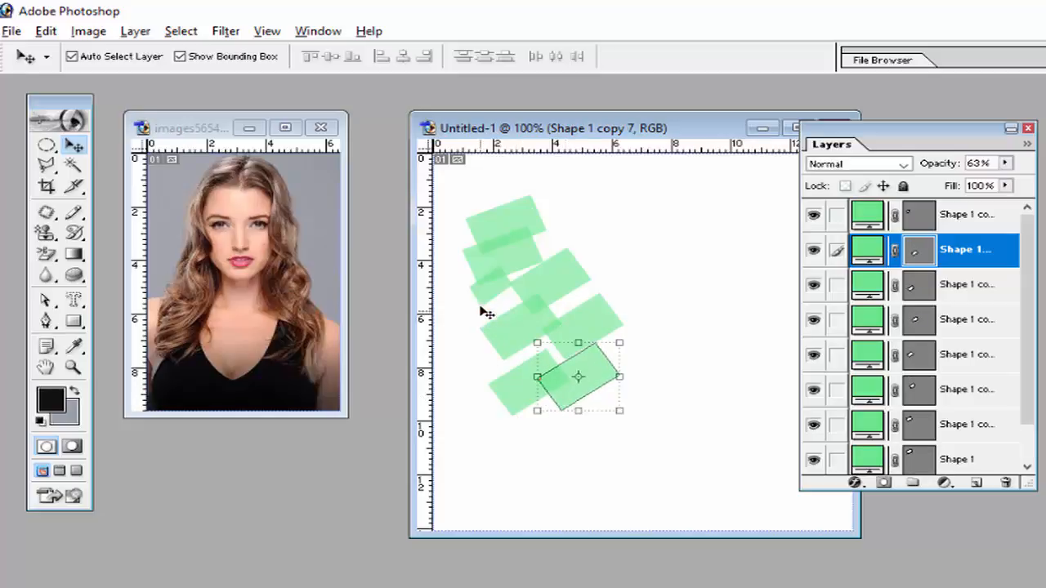
- Duplicate the small rectangle twice, placing one copy at the cluster's upper-left corner and the other below its lowest row
{"action": "left_click", "coordinate": [488, 303]}
{"action": "key", "text": "ctrl+j"}
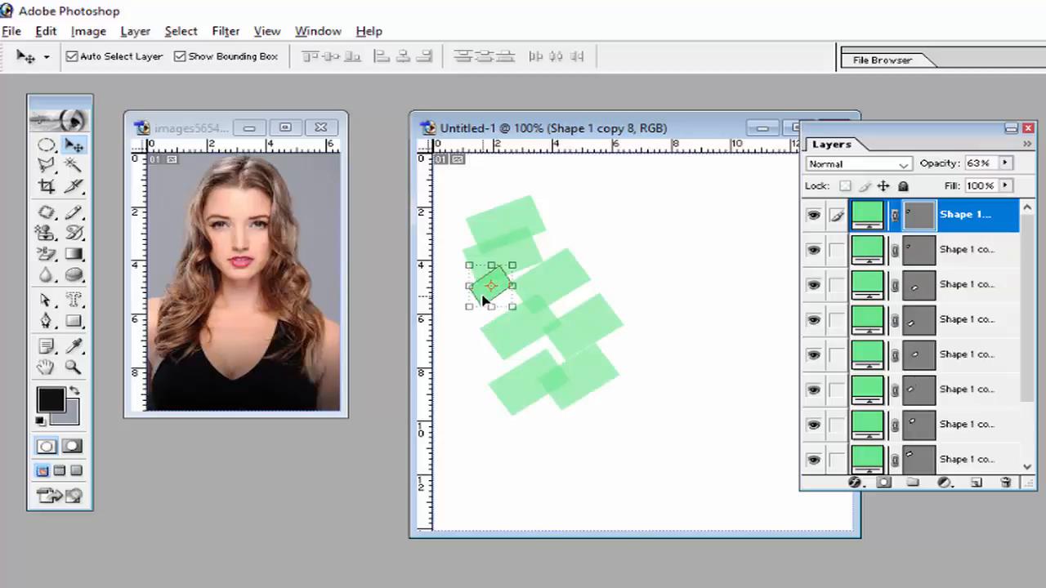
{"action": "left_click_drag", "start_coordinate": [485, 301], "coordinate": [509, 428]}
{"action": "key", "text": "ctrl+j"}
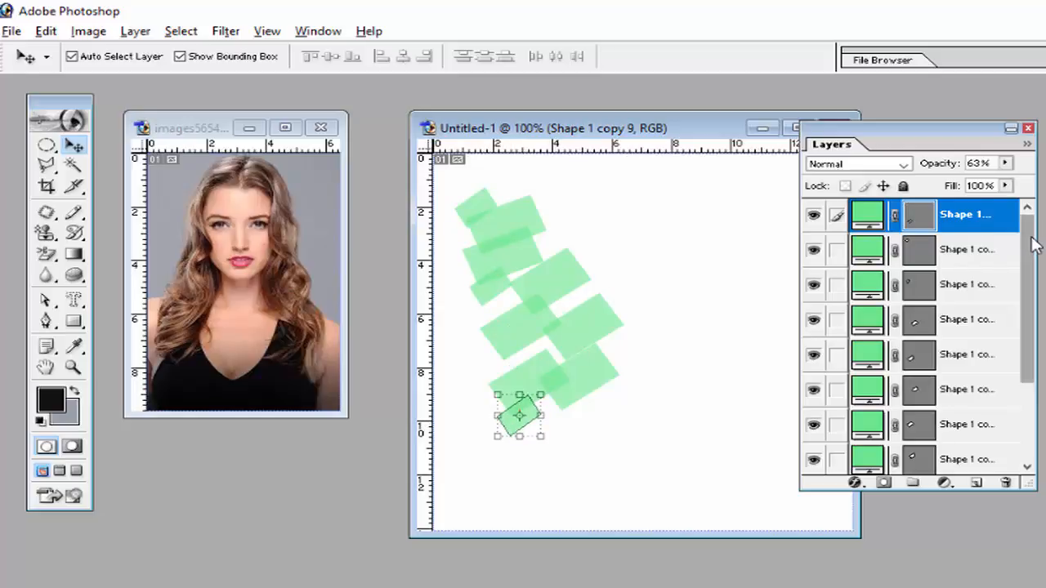
- Hide the Background layer, merge all visible rectangle layers into one, and show the Background again
{"action": "left_click_drag", "start_coordinate": [1030, 236], "coordinate": [1028, 297]}
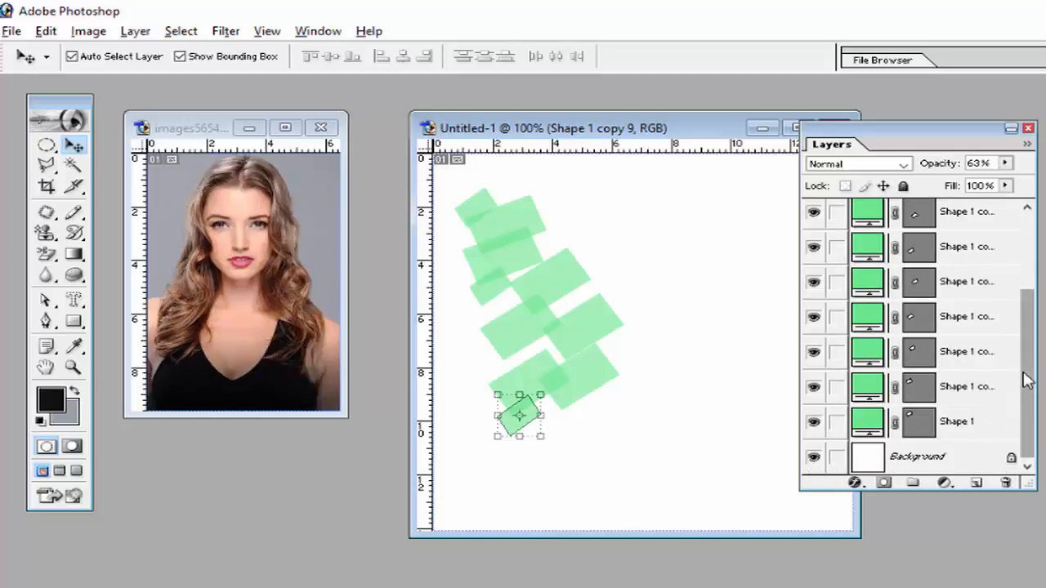
{"action": "left_click", "coordinate": [813, 458]}
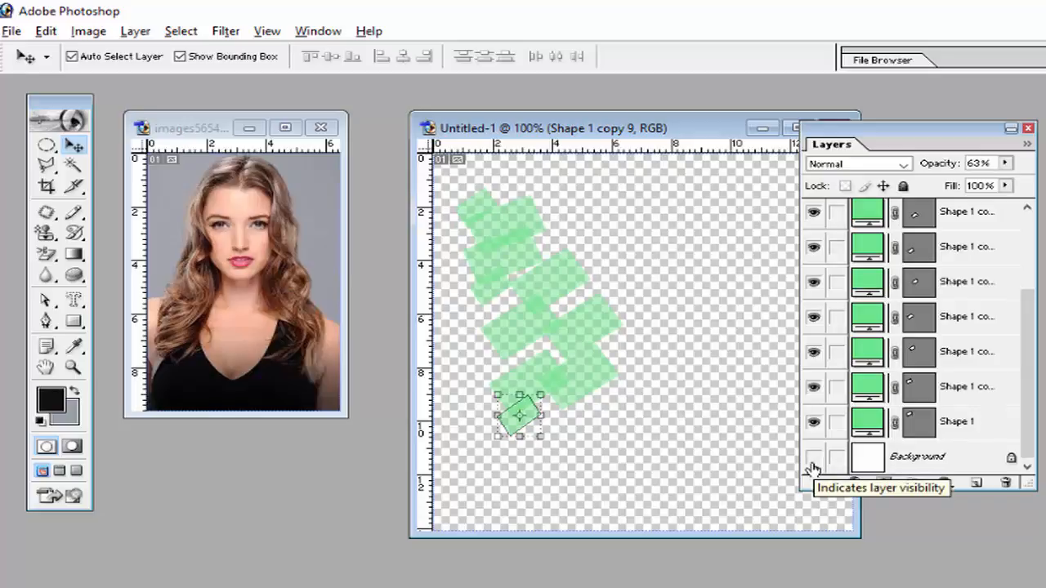
{"action": "left_click", "coordinate": [136, 33]}
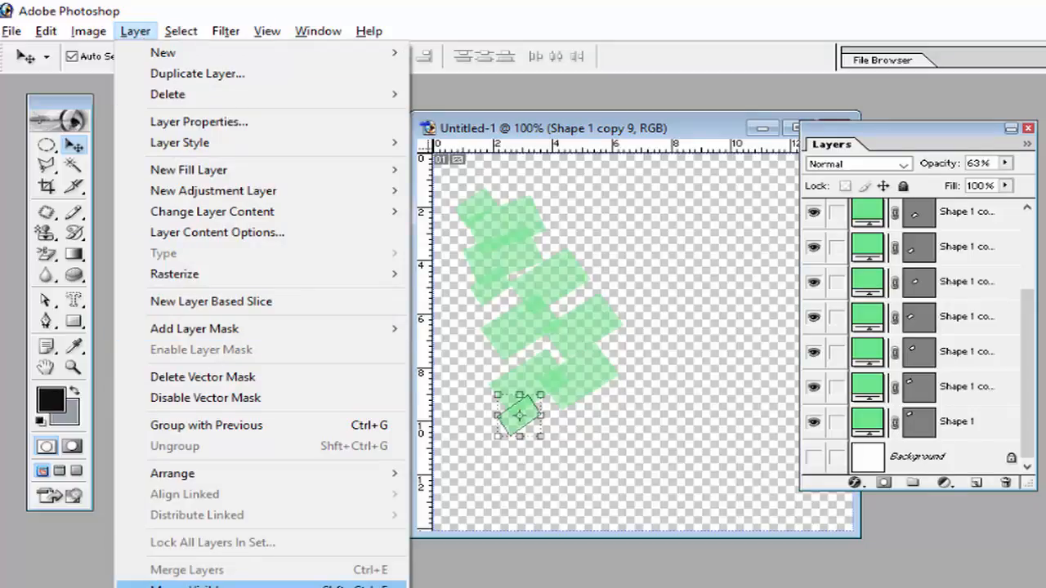
{"action": "left_click", "coordinate": [188, 585]}
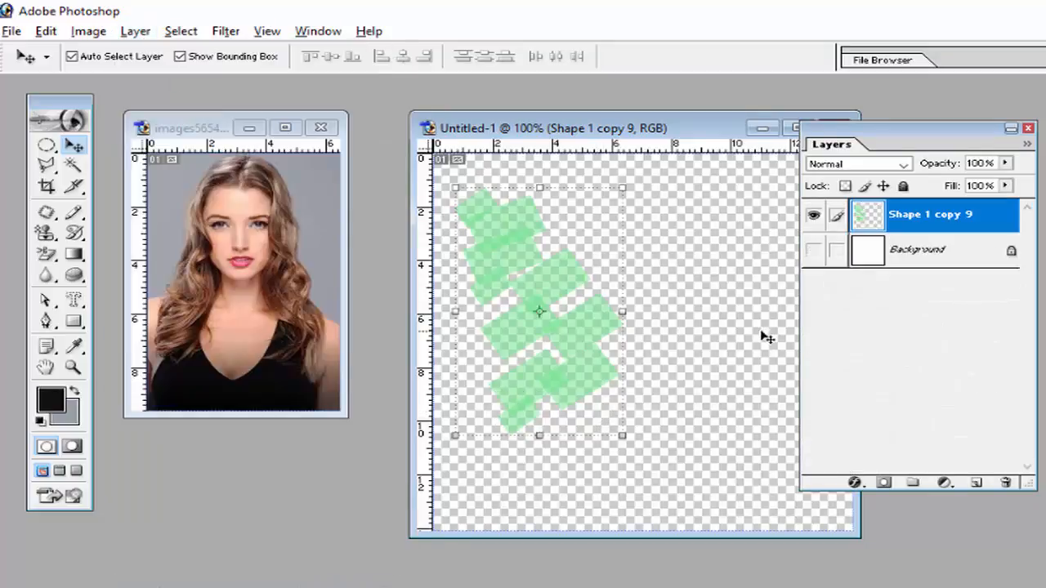
{"action": "left_click", "coordinate": [812, 255]}
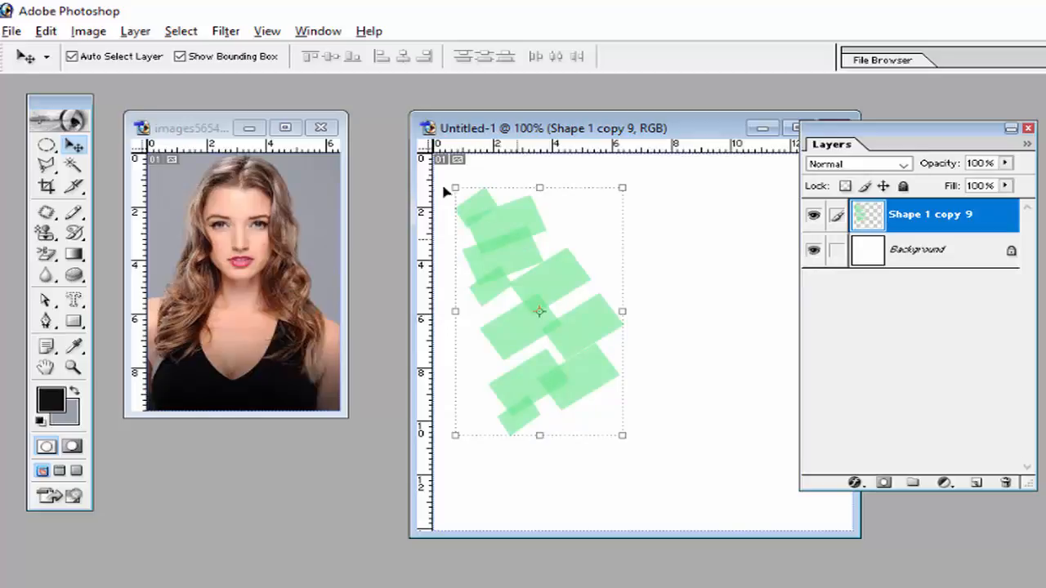
- Duplicate the merged rectangle layer, move the copy to the right of the original and scale it to 112.5% width and height
{"action": "left_click", "coordinate": [136, 31]}
{"action": "mouse_move", "coordinate": [156, 52]}
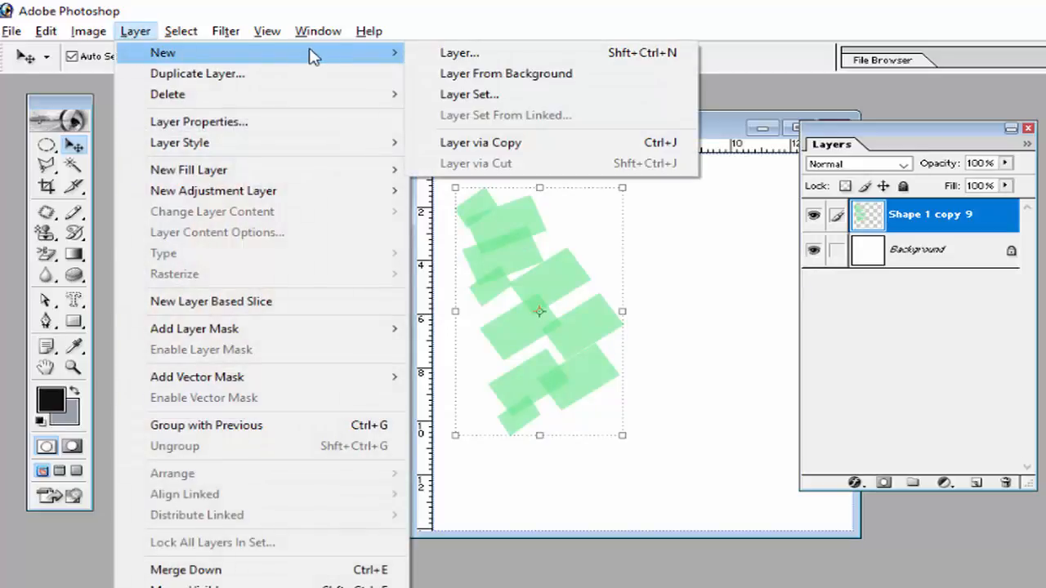
{"action": "left_click", "coordinate": [255, 73]}
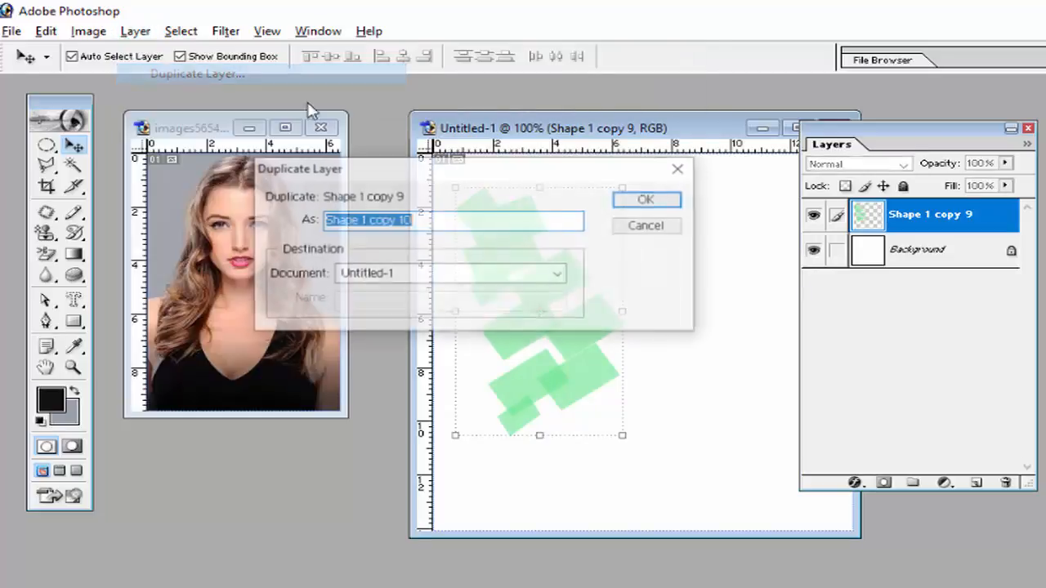
{"action": "left_click", "coordinate": [629, 200]}
{"action": "left_click_drag", "start_coordinate": [546, 338], "coordinate": [724, 325]}
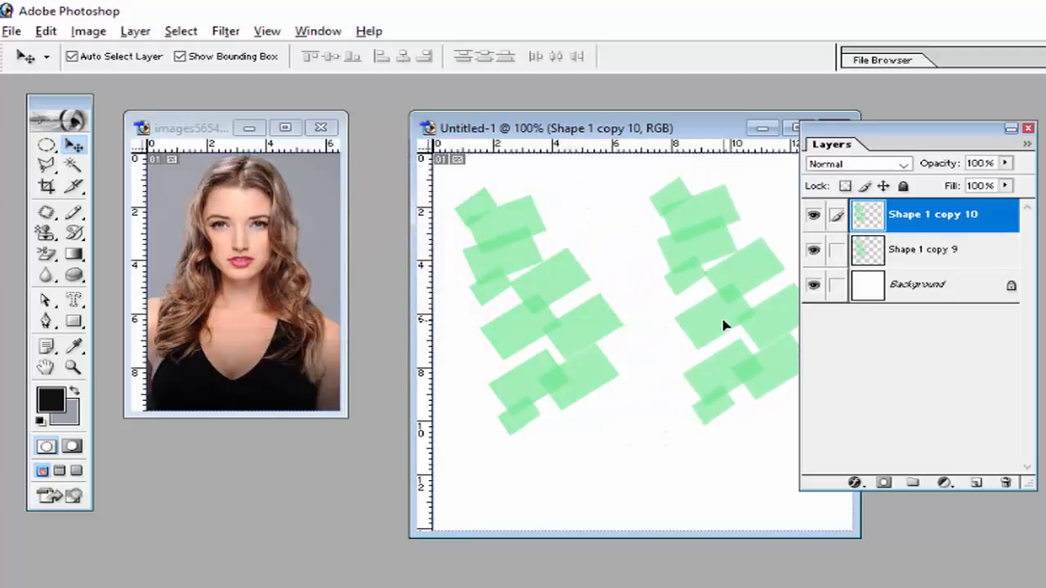
{"action": "left_click_drag", "start_coordinate": [650, 427], "coordinate": [628, 456]}
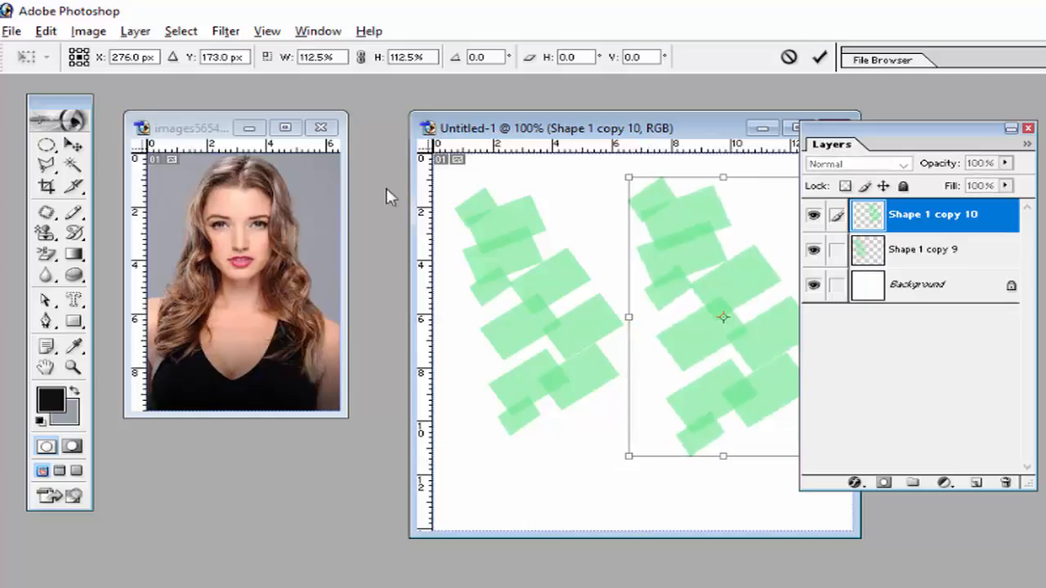
{"action": "left_click", "coordinate": [81, 146]}
{"action": "left_click", "coordinate": [646, 334]}
- Scale the original left-hand rectangle cluster to 119.4% width and 115.2% height
{"action": "left_click", "coordinate": [535, 288]}
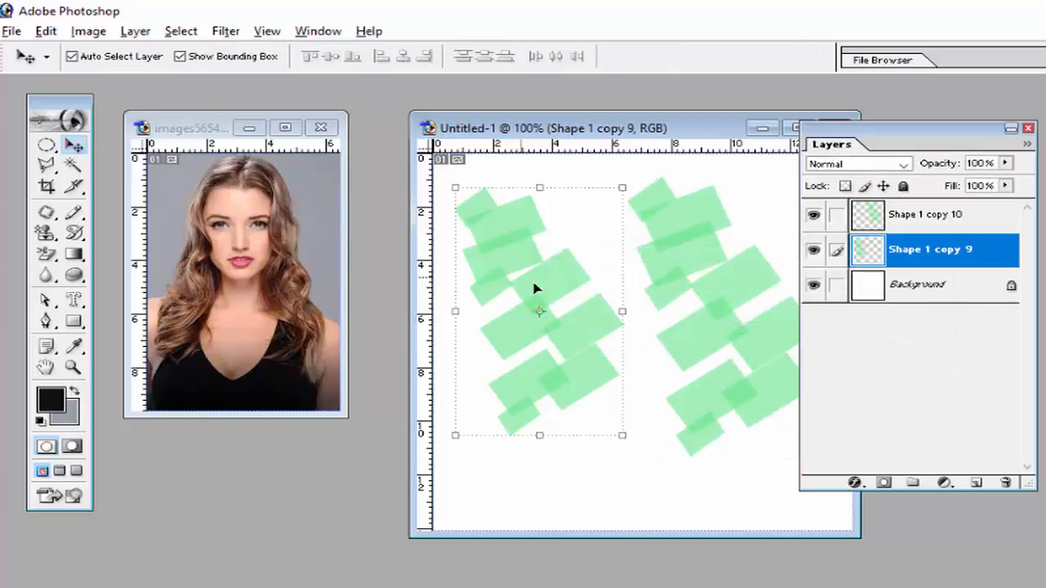
{"action": "left_click_drag", "start_coordinate": [621, 438], "coordinate": [655, 473]}
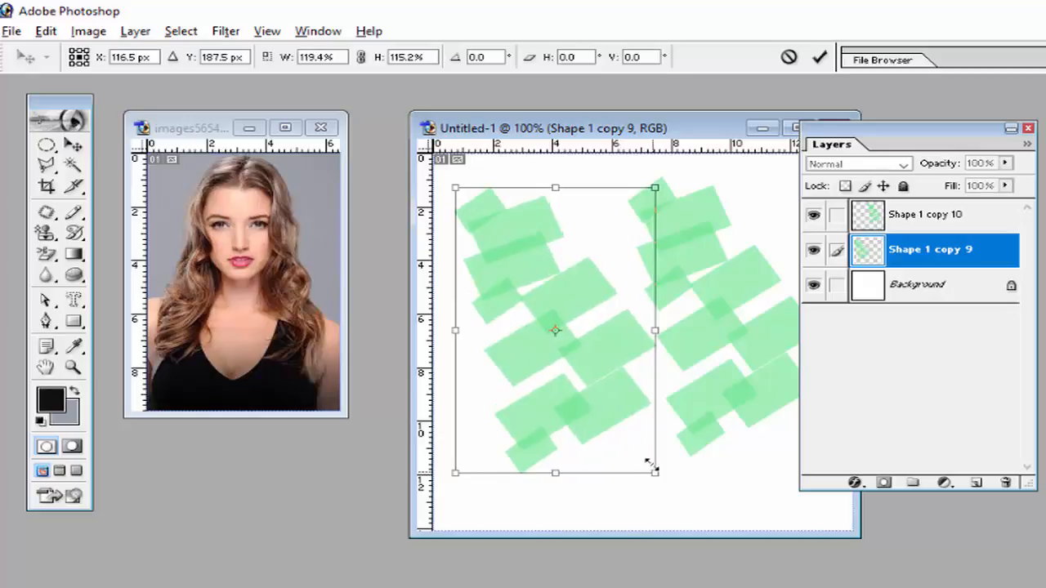
{"action": "left_click", "coordinate": [73, 148]}
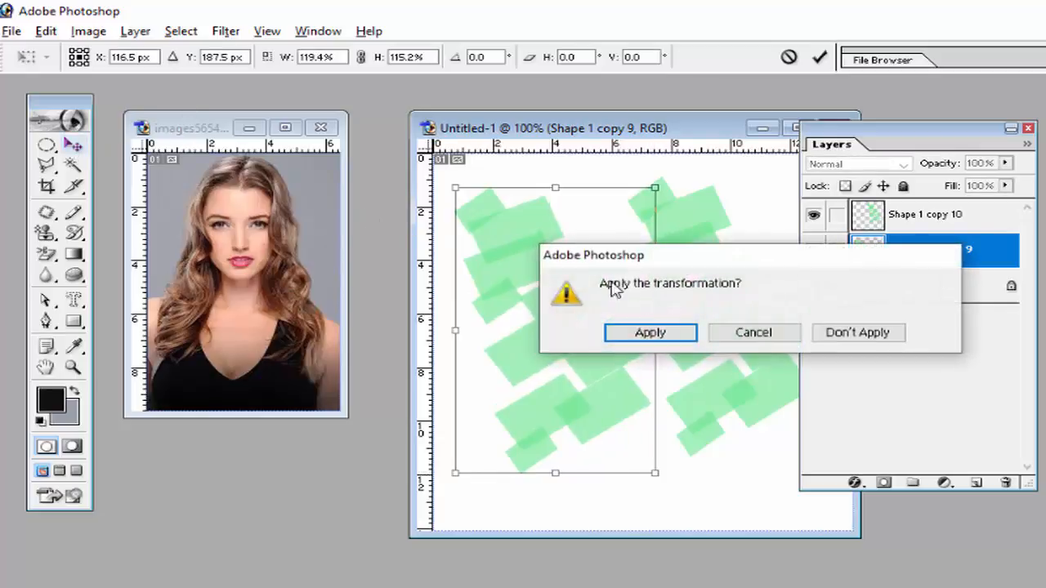
{"action": "left_click", "coordinate": [621, 330]}
{"action": "left_click", "coordinate": [183, 133]}
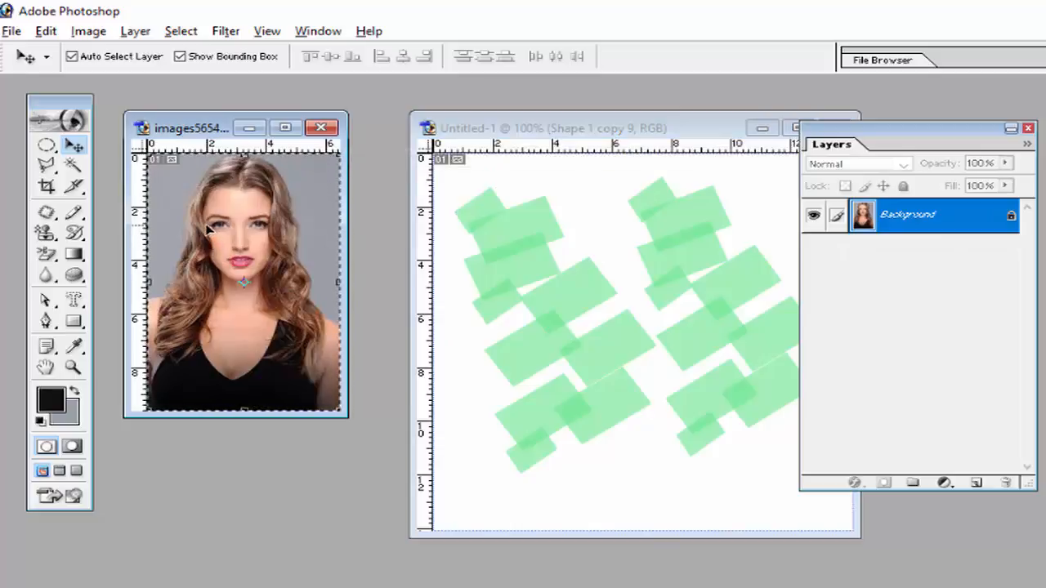
{"action": "left_click", "coordinate": [530, 179]}
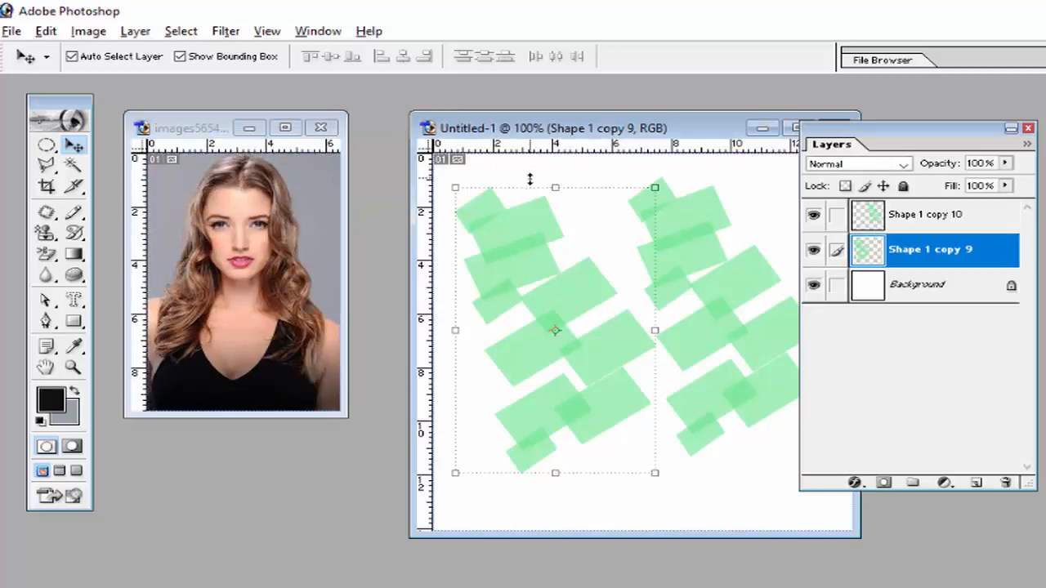
{"action": "left_click", "coordinate": [577, 176]}
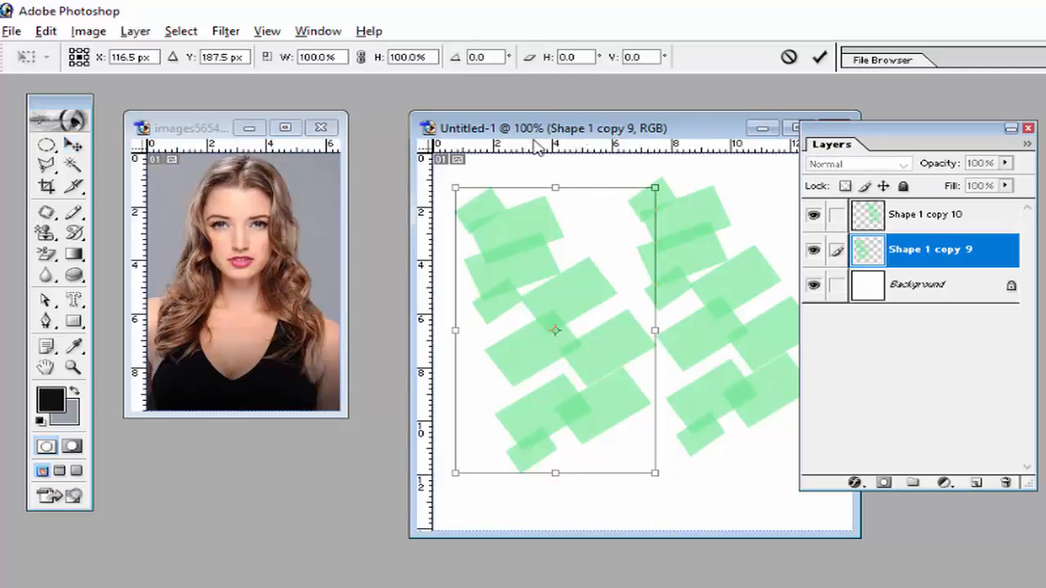
{"action": "key", "text": "Return"}
- Copy the entire portrait photo and paste it into the Untitled-1 canvas with the green rectangles
{"action": "left_click", "coordinate": [182, 185]}
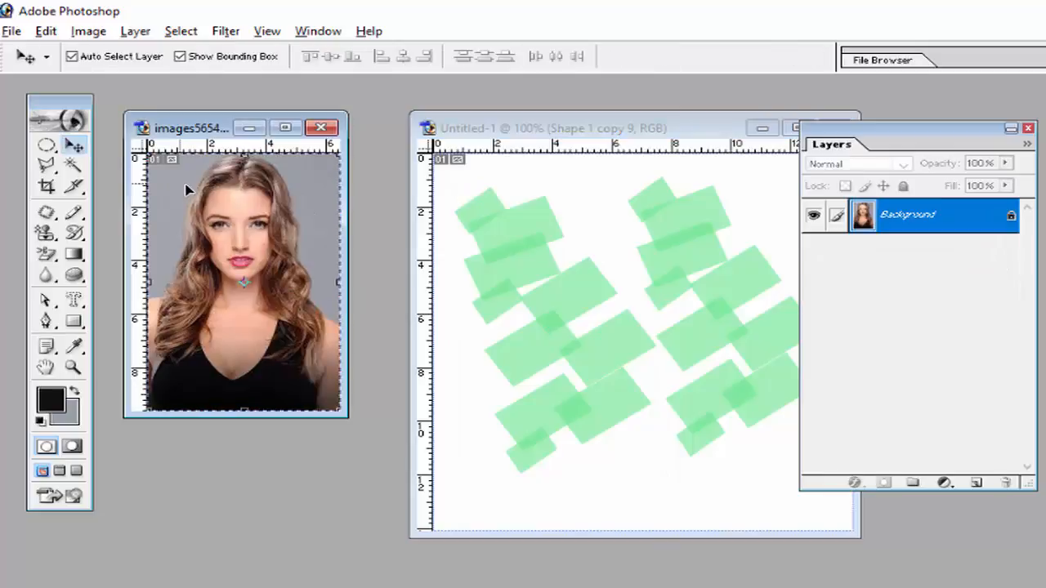
{"action": "key", "text": "ctrl+a"}
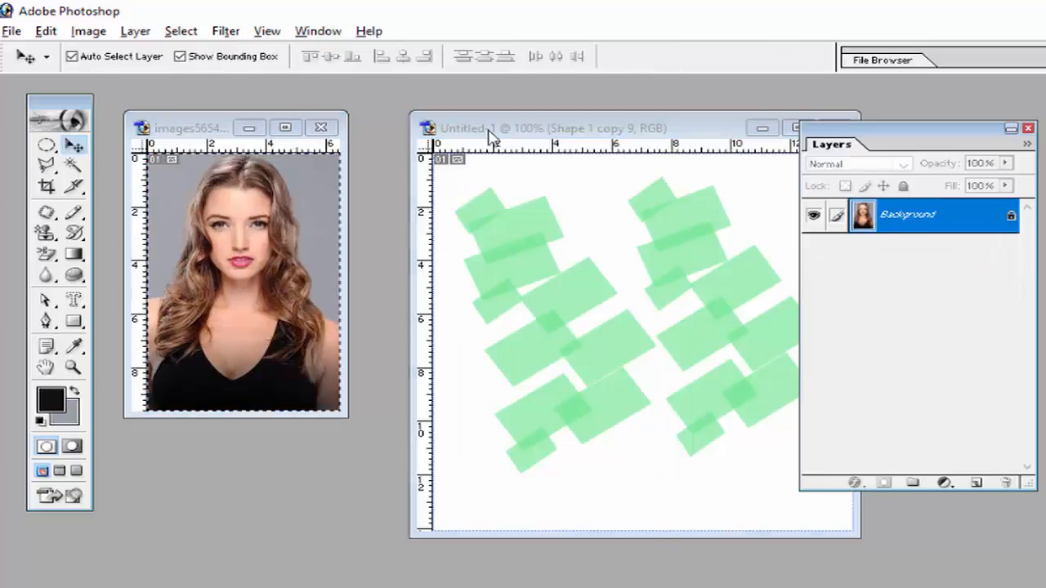
{"action": "key", "text": "ctrl+Tab"}
{"action": "left_click", "coordinate": [51, 34]}
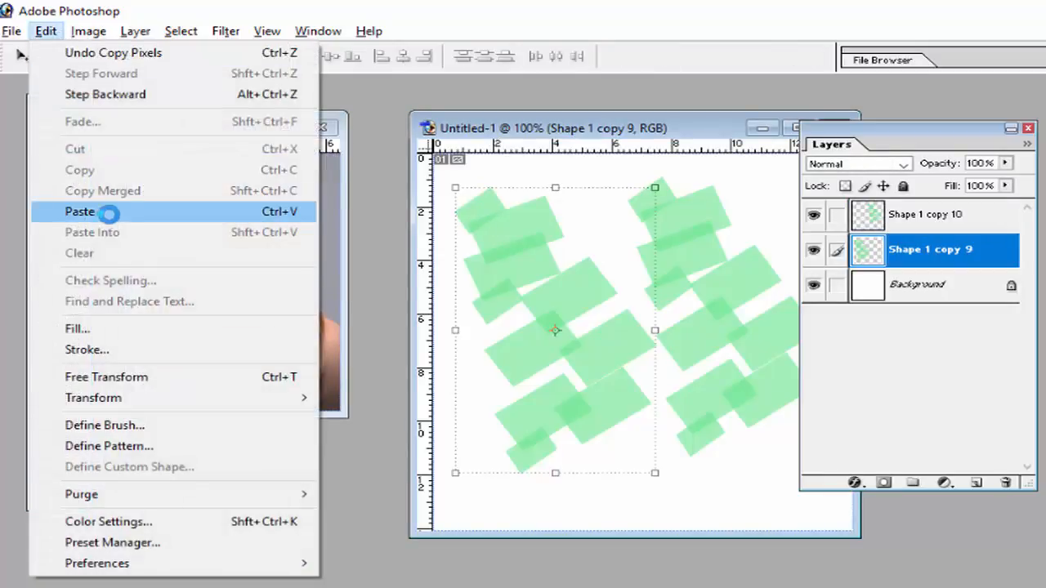
{"action": "left_click", "coordinate": [105, 210]}
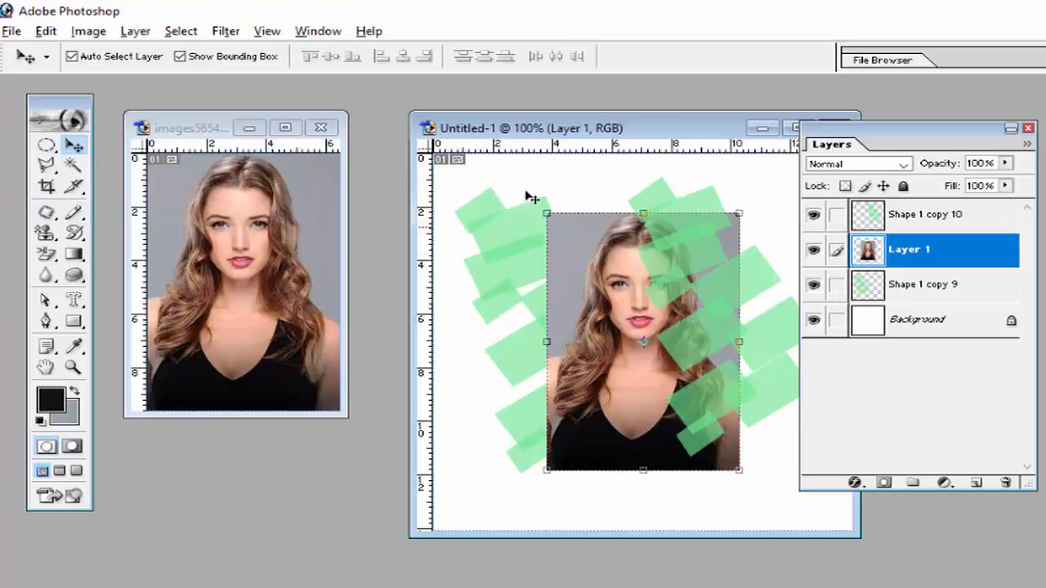
- Move the Untitled-1 window clear of the Layers palette and bring the portrait layer to the front of both rectangle clusters
{"action": "left_click_drag", "start_coordinate": [556, 134], "coordinate": [470, 136]}
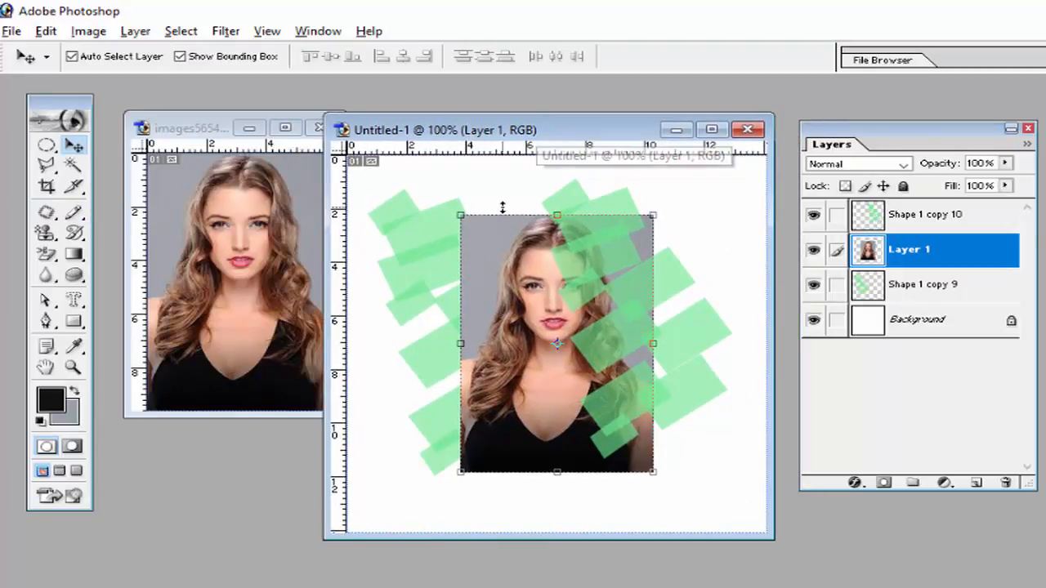
{"action": "left_click", "coordinate": [135, 32]}
{"action": "mouse_move", "coordinate": [266, 483]}
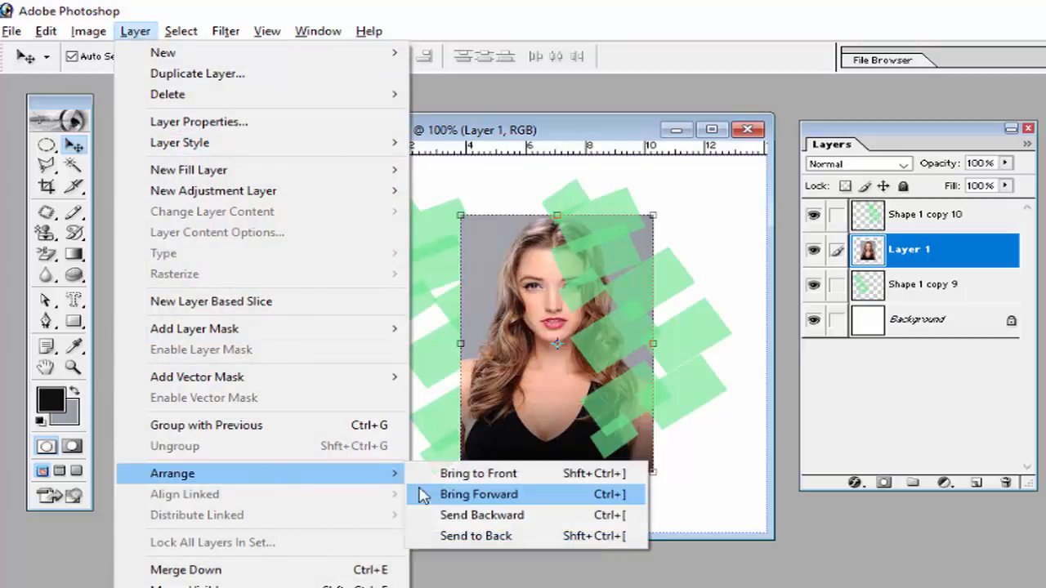
{"action": "left_click", "coordinate": [457, 476]}
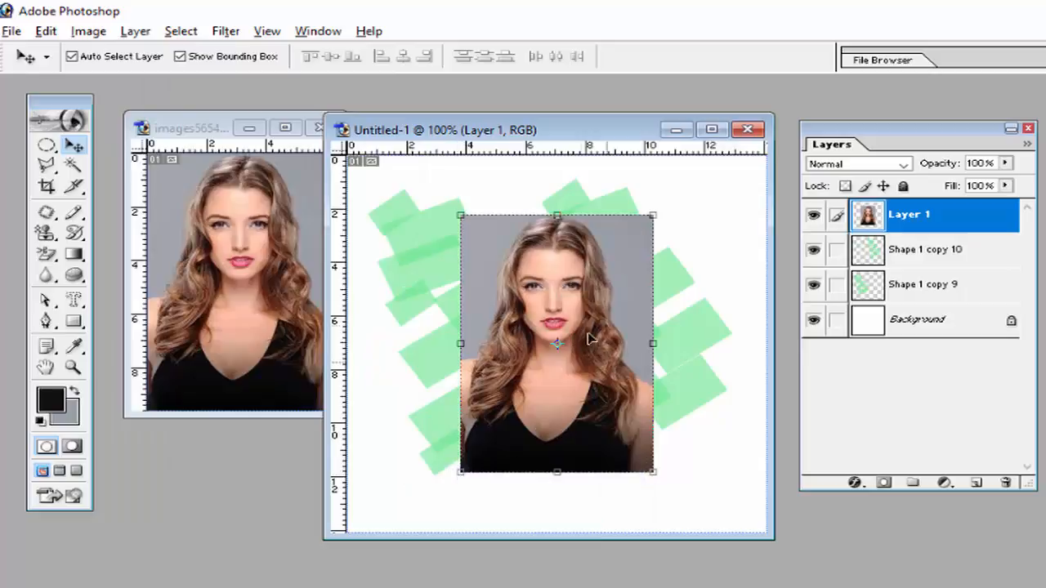
- Move the portrait slightly up and to the left, then scale it to 96.2% width and 120.9% height
{"action": "left_click_drag", "start_coordinate": [580, 329], "coordinate": [568, 315]}
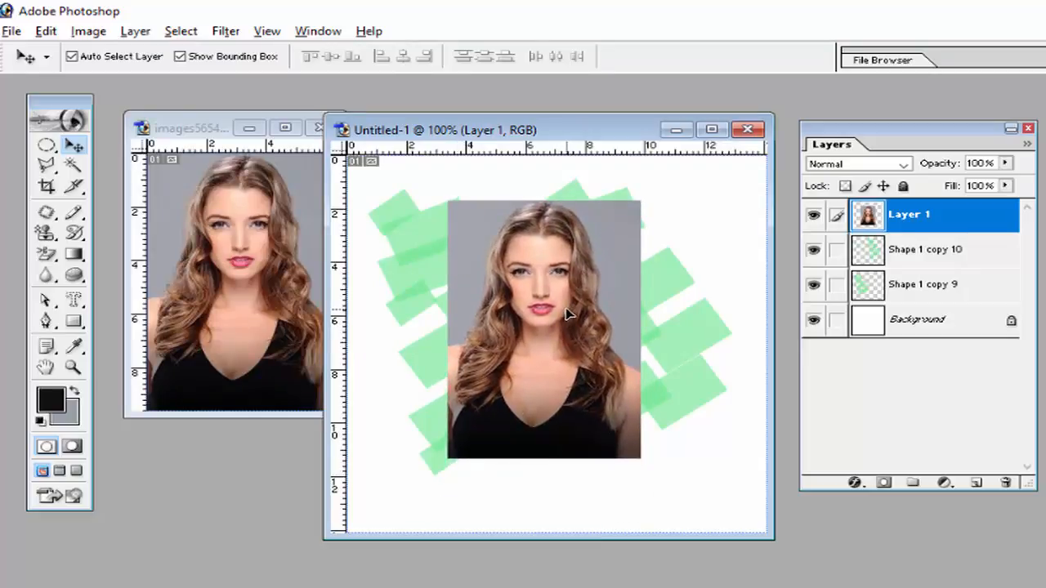
{"action": "left_click_drag", "start_coordinate": [643, 461], "coordinate": [633, 514]}
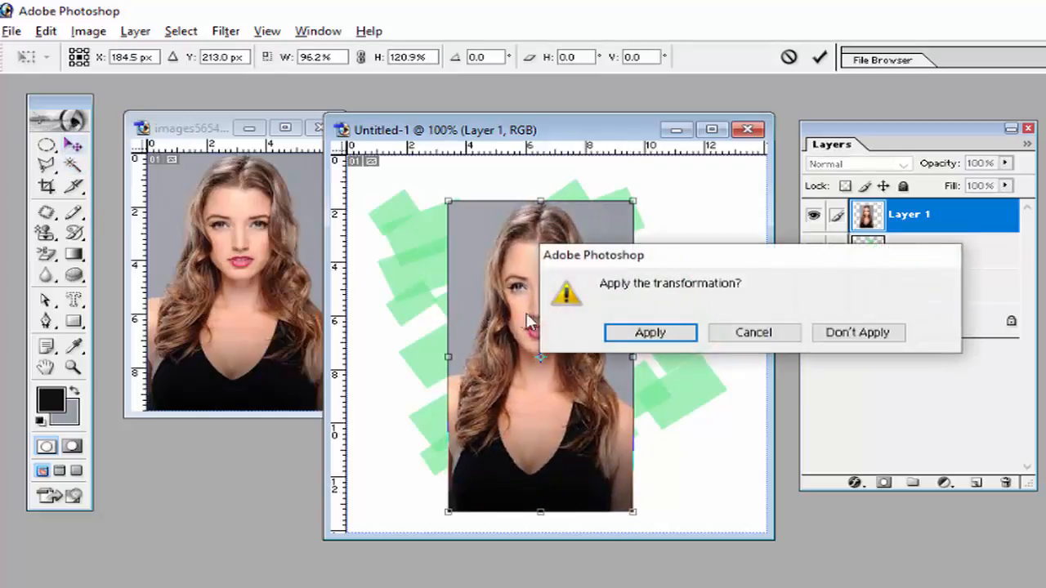
{"action": "left_click", "coordinate": [616, 332]}
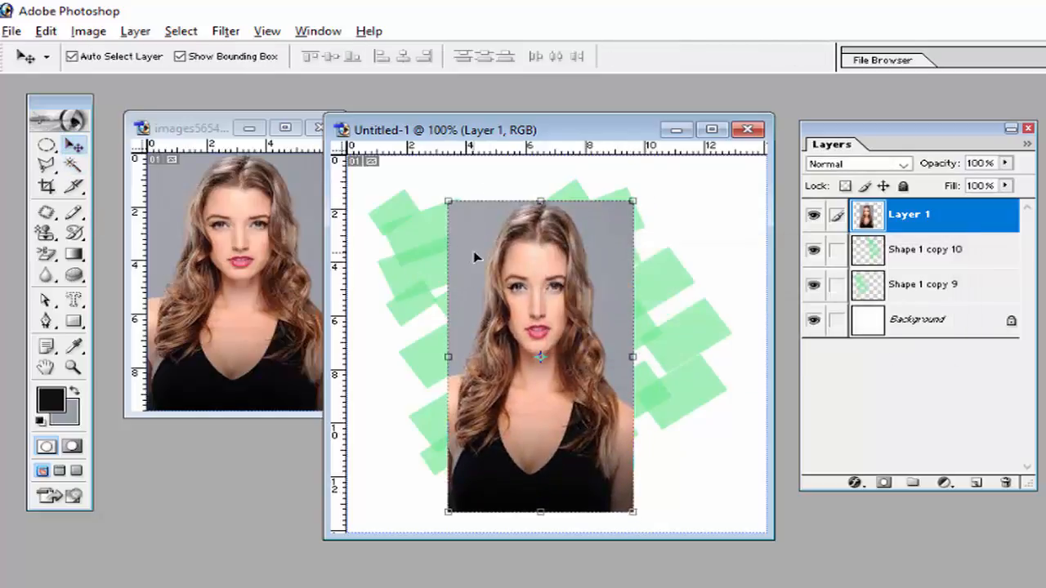
- Erase the grey backdrop around the woman with the Background Eraser at brush size 55 and 54% tolerance
{"action": "left_click_drag", "start_coordinate": [43, 255], "coordinate": [140, 275]}
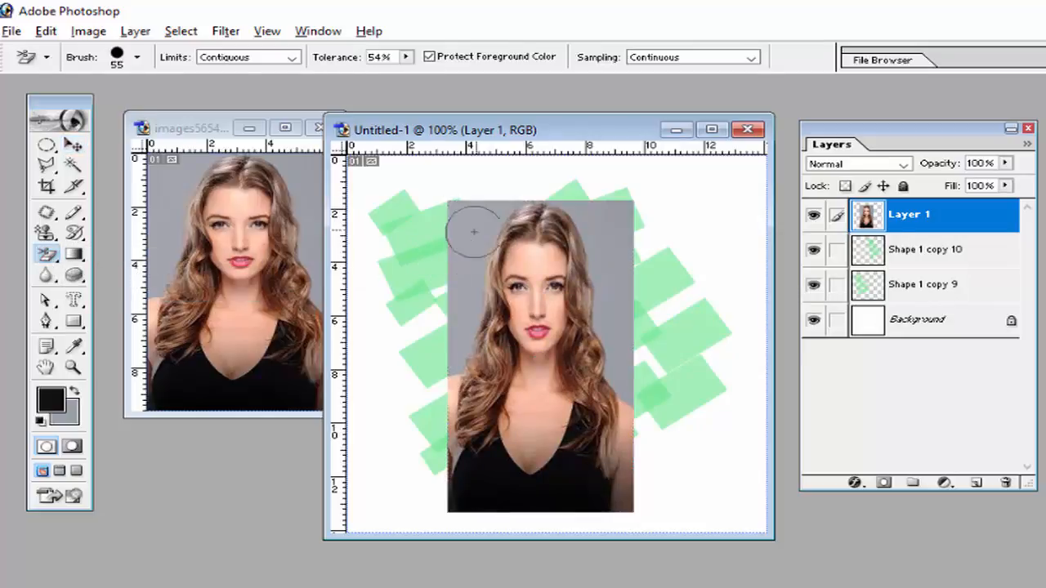
{"action": "left_click_drag", "start_coordinate": [471, 218], "coordinate": [452, 376]}
{"action": "mouse_move", "coordinate": [514, 205]}
{"action": "left_mouse_down"}
{"action": "mouse_move", "coordinate": [573, 201]}
{"action": "mouse_move", "coordinate": [623, 223]}
{"action": "mouse_move", "coordinate": [629, 215]}
{"action": "mouse_move", "coordinate": [623, 380]}
{"action": "mouse_move", "coordinate": [621, 314]}
{"action": "mouse_move", "coordinate": [606, 245]}
{"action": "left_mouse_up"}
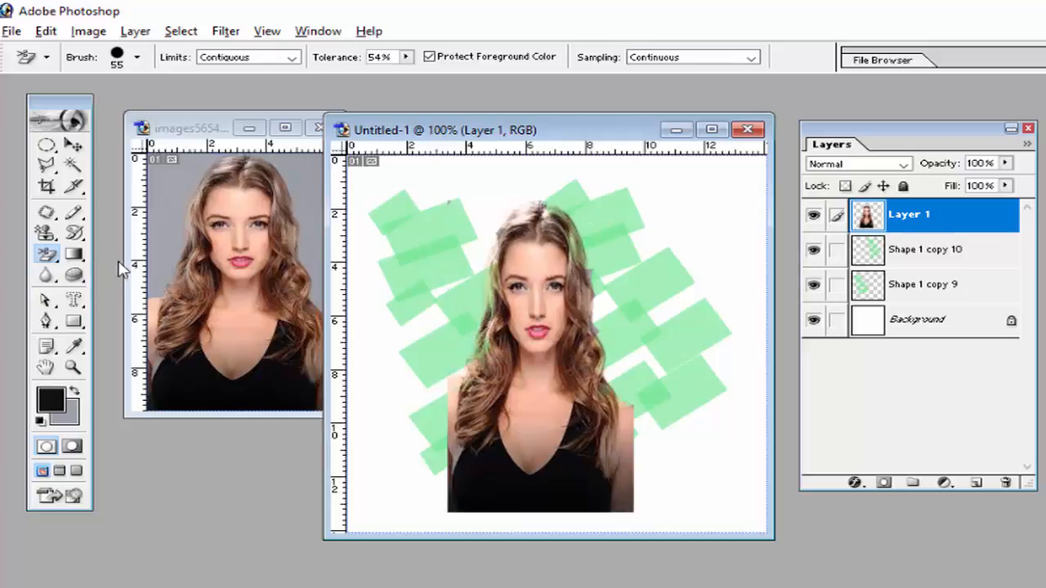
- Add a black solid color fill layer above the portrait and invert its layer mask
{"action": "left_click", "coordinate": [131, 31]}
{"action": "mouse_move", "coordinate": [187, 169]}
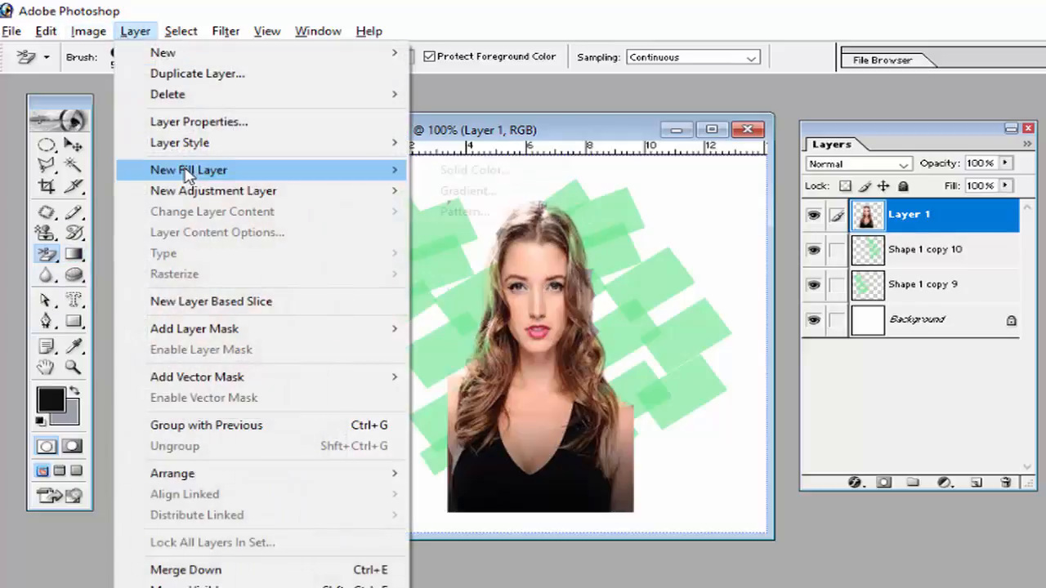
{"action": "left_click", "coordinate": [424, 170]}
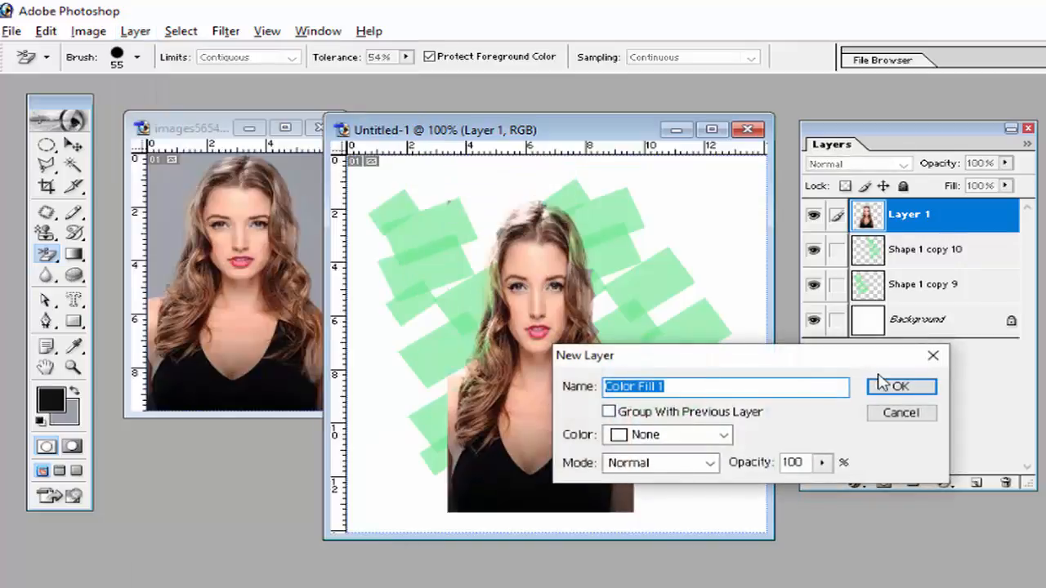
{"action": "left_click", "coordinate": [899, 387]}
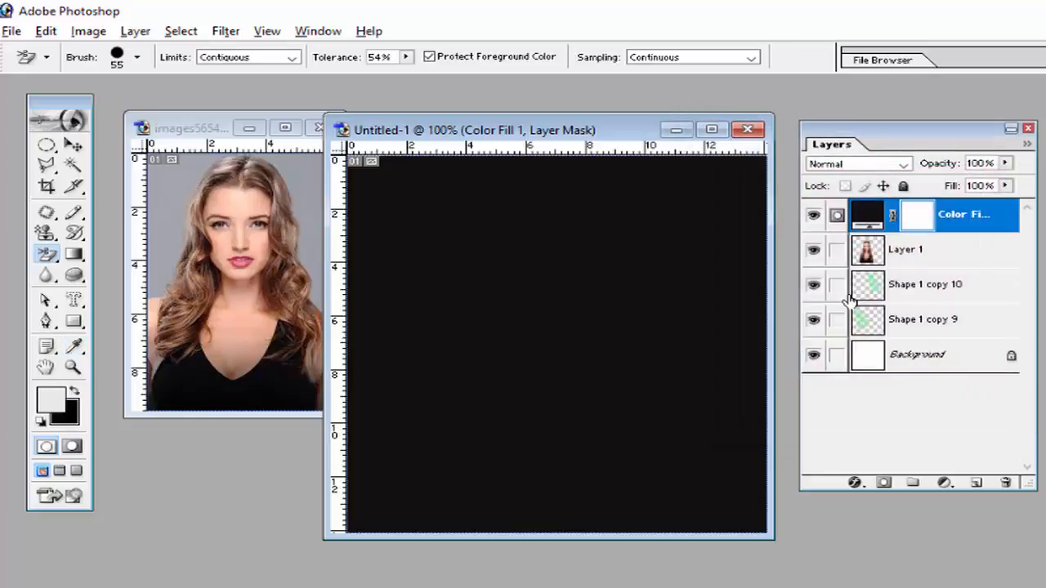
{"action": "key", "text": "ctrl+i"}
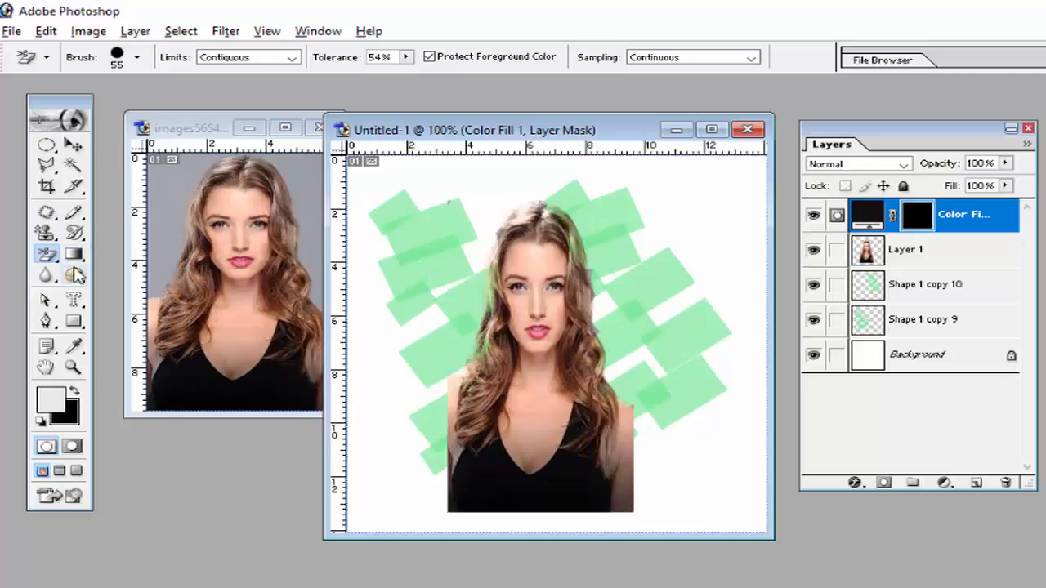
- Paint over the woman's hair on the fill layer's mask with a 13-pixel white brush to colour it black
{"action": "left_click_drag", "start_coordinate": [78, 216], "coordinate": [99, 212]}
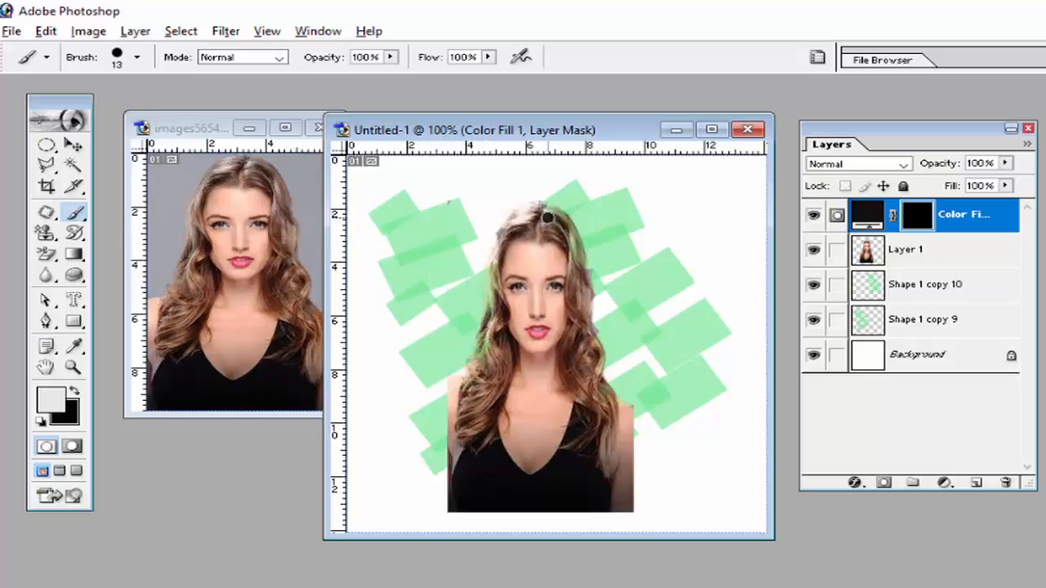
{"action": "mouse_move", "coordinate": [547, 216]}
{"action": "left_mouse_down"}
{"action": "mouse_move", "coordinate": [516, 220]}
{"action": "mouse_move", "coordinate": [501, 240]}
{"action": "mouse_move", "coordinate": [496, 388]}
{"action": "mouse_move", "coordinate": [468, 438]}
{"action": "mouse_move", "coordinate": [469, 377]}
{"action": "mouse_move", "coordinate": [477, 375]}
{"action": "mouse_move", "coordinate": [467, 426]}
{"action": "mouse_move", "coordinate": [487, 387]}
{"action": "mouse_move", "coordinate": [490, 317]}
{"action": "mouse_move", "coordinate": [482, 360]}
{"action": "left_mouse_up"}
{"action": "mouse_move", "coordinate": [493, 312]}
{"action": "left_mouse_down"}
{"action": "mouse_move", "coordinate": [520, 233]}
{"action": "mouse_move", "coordinate": [556, 233]}
{"action": "mouse_move", "coordinate": [537, 225]}
{"action": "mouse_move", "coordinate": [557, 224]}
{"action": "mouse_move", "coordinate": [541, 208]}
{"action": "mouse_move", "coordinate": [564, 219]}
{"action": "mouse_move", "coordinate": [571, 301]}
{"action": "mouse_move", "coordinate": [586, 265]}
{"action": "mouse_move", "coordinate": [589, 336]}
{"action": "mouse_move", "coordinate": [577, 378]}
{"action": "mouse_move", "coordinate": [582, 313]}
{"action": "mouse_move", "coordinate": [569, 373]}
{"action": "mouse_move", "coordinate": [586, 399]}
{"action": "mouse_move", "coordinate": [597, 348]}
{"action": "mouse_move", "coordinate": [597, 415]}
{"action": "mouse_move", "coordinate": [607, 386]}
{"action": "mouse_move", "coordinate": [599, 462]}
{"action": "mouse_move", "coordinate": [595, 417]}
{"action": "mouse_move", "coordinate": [578, 444]}
{"action": "left_mouse_up"}
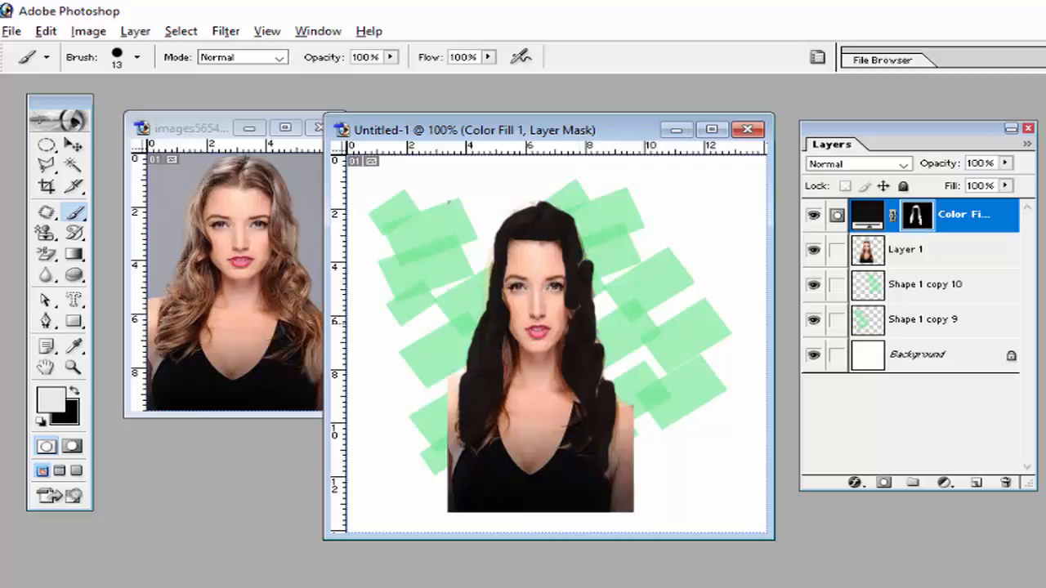
- Set the blend mode of the black color fill layer over the hair to Overlay
{"action": "left_click_drag", "start_coordinate": [817, 145], "coordinate": [783, 148]}
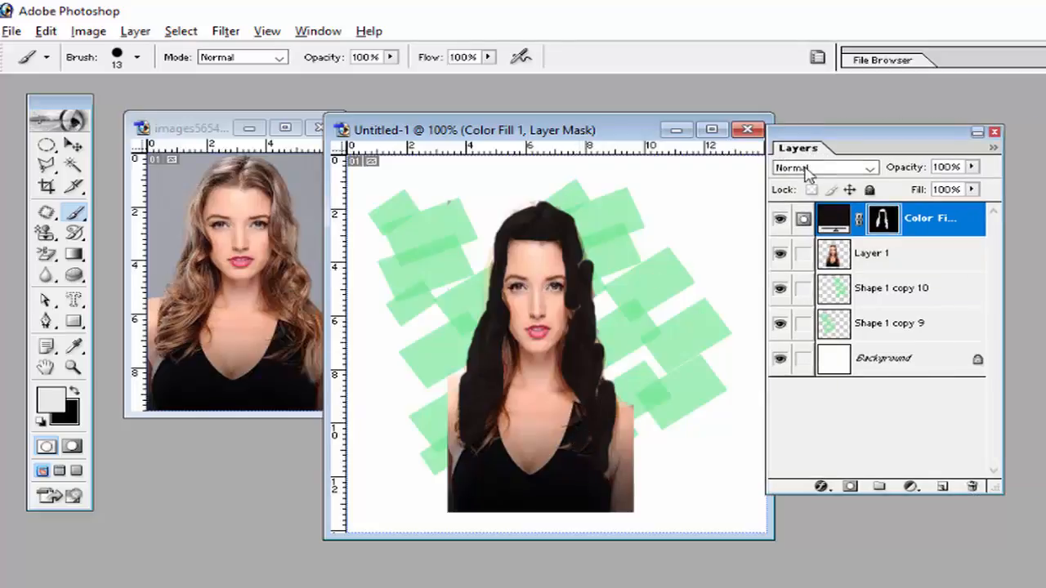
{"action": "left_click", "coordinate": [817, 168]}
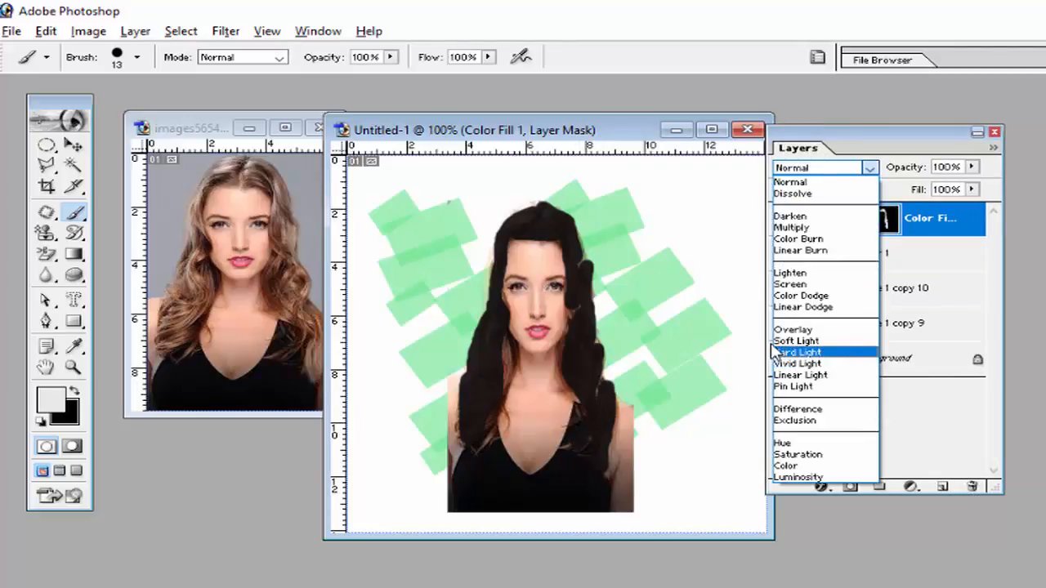
{"action": "left_click", "coordinate": [787, 330]}
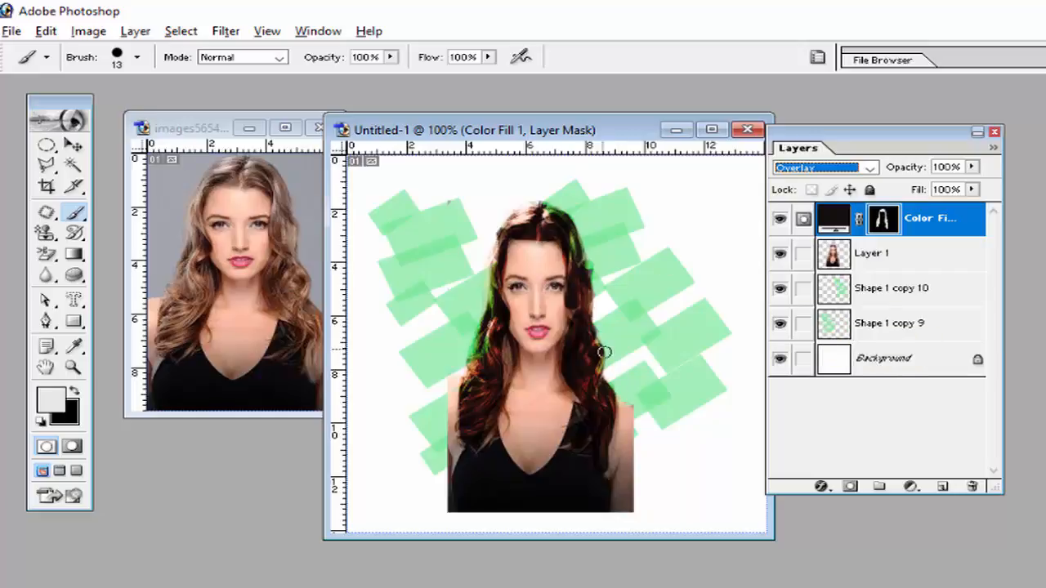
- Add a Posterize adjustment layer with 8 levels directly above the portrait layer
{"action": "left_click", "coordinate": [859, 260]}
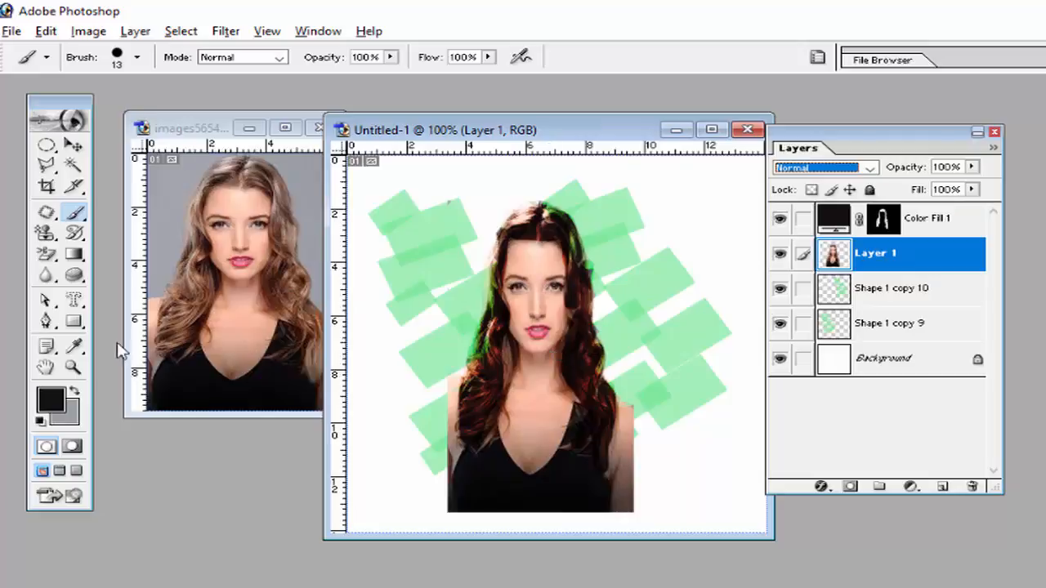
{"action": "left_click", "coordinate": [47, 278]}
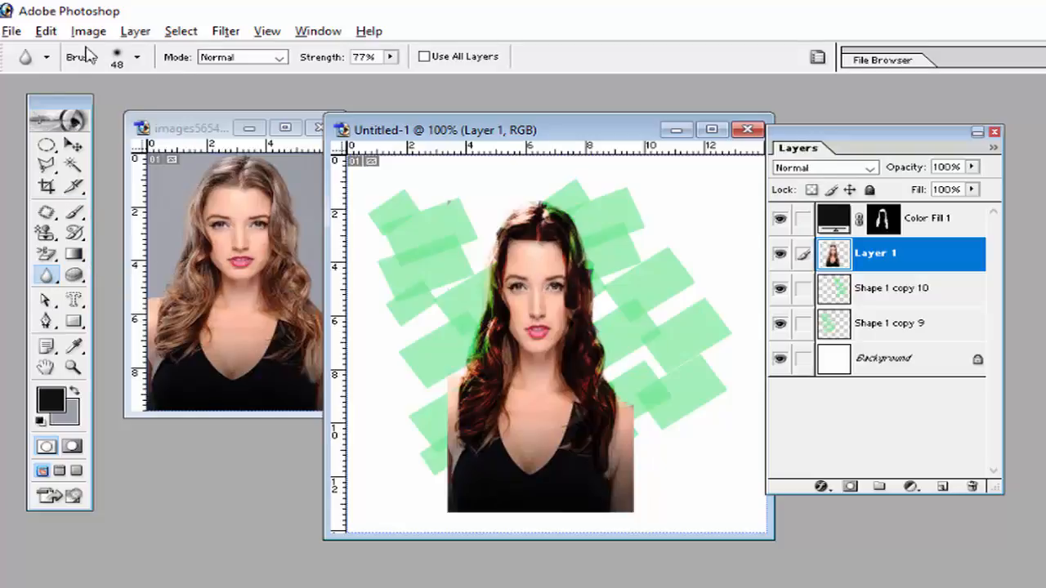
{"action": "left_click", "coordinate": [136, 32]}
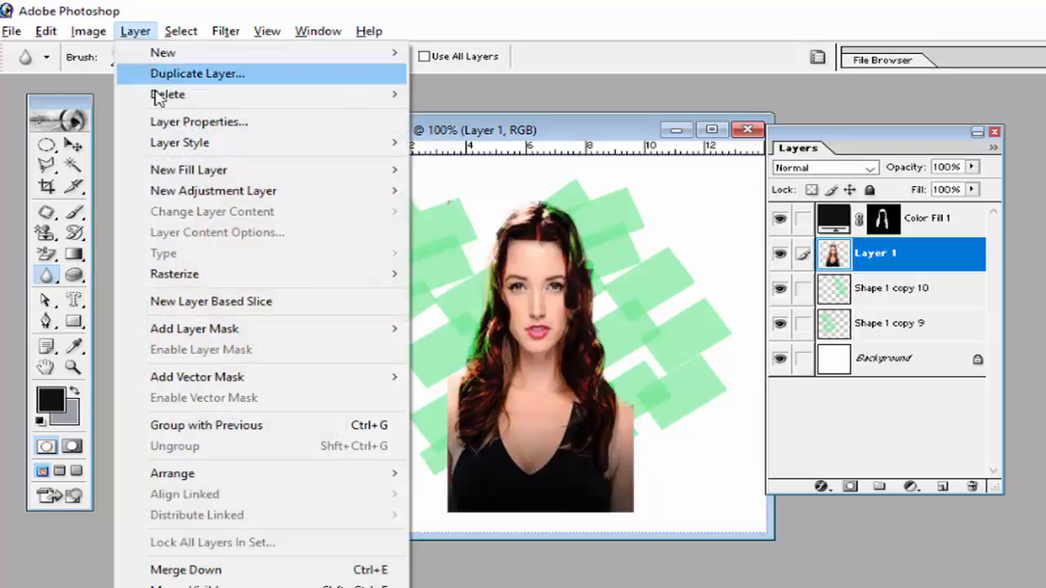
{"action": "mouse_move", "coordinate": [194, 199]}
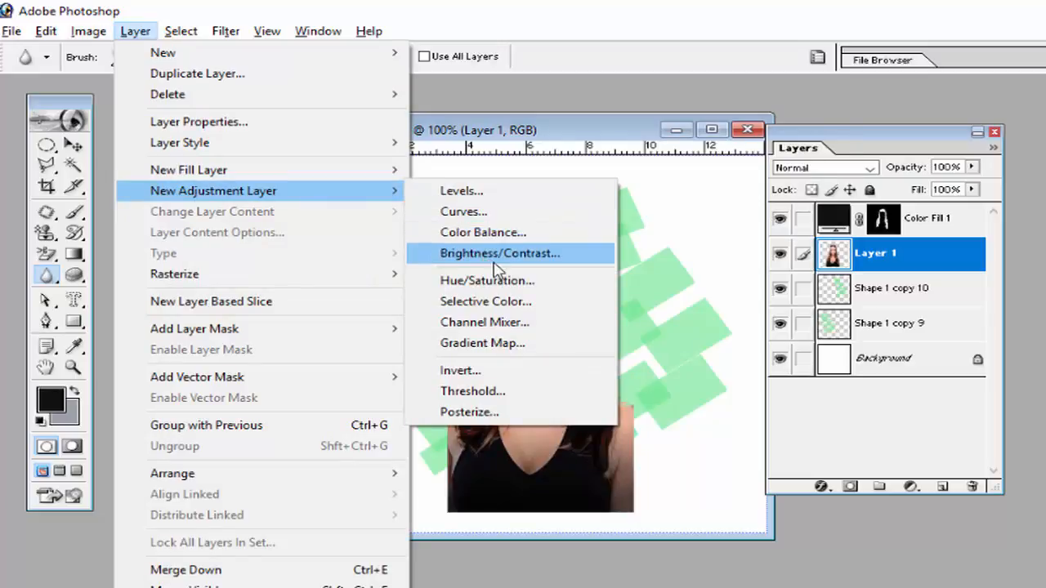
{"action": "left_click", "coordinate": [482, 413]}
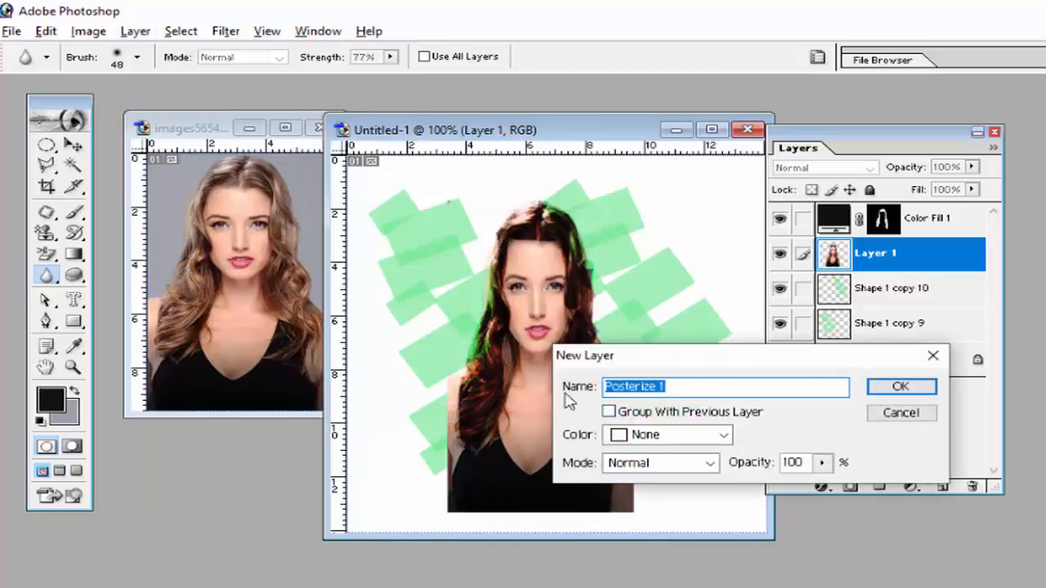
{"action": "left_click", "coordinate": [894, 389]}
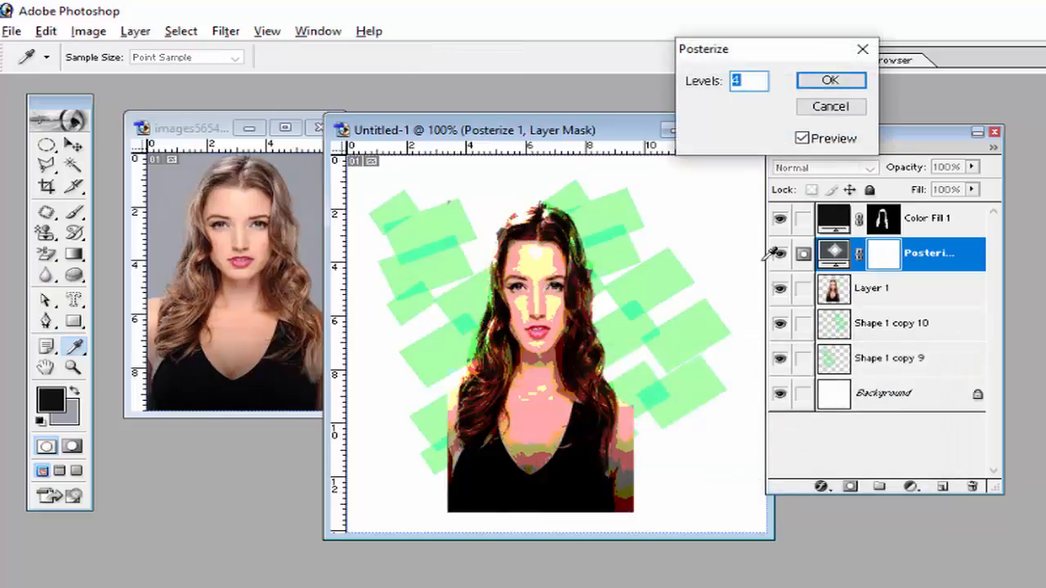
{"action": "left_click_drag", "start_coordinate": [753, 59], "coordinate": [661, 95]}
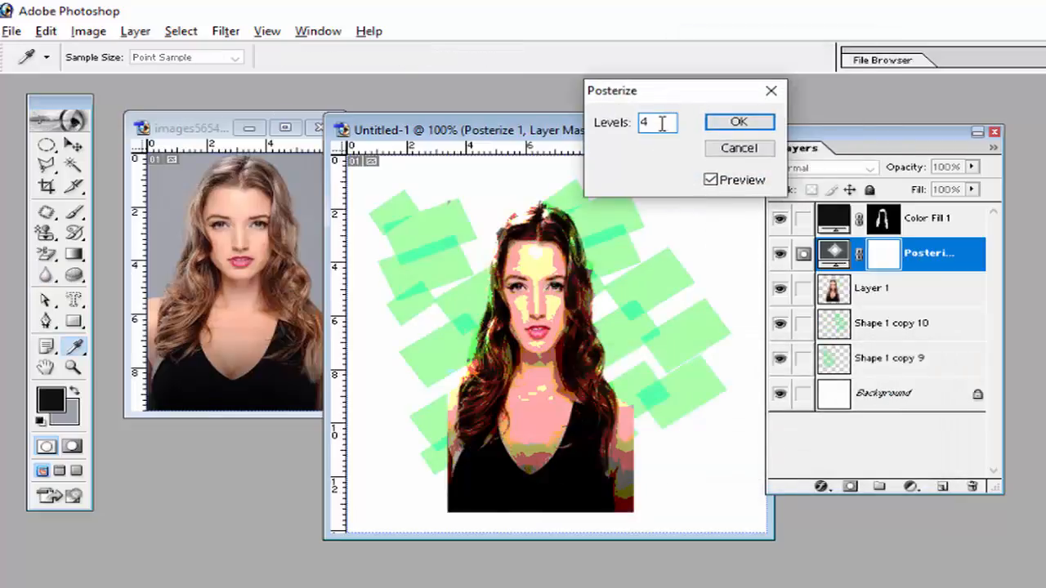
{"action": "type", "text": "6"}
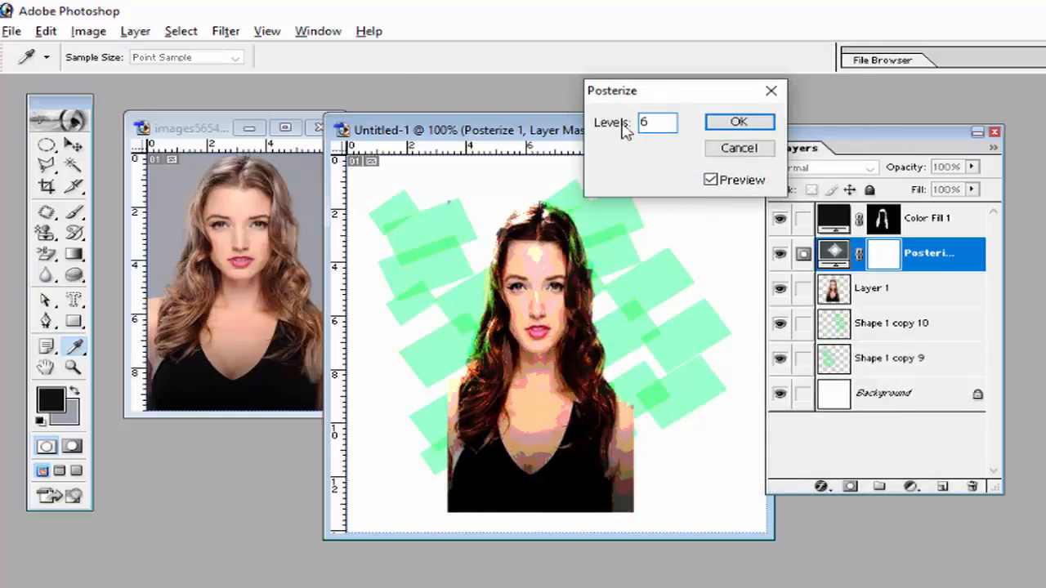
{"action": "type", "text": "8"}
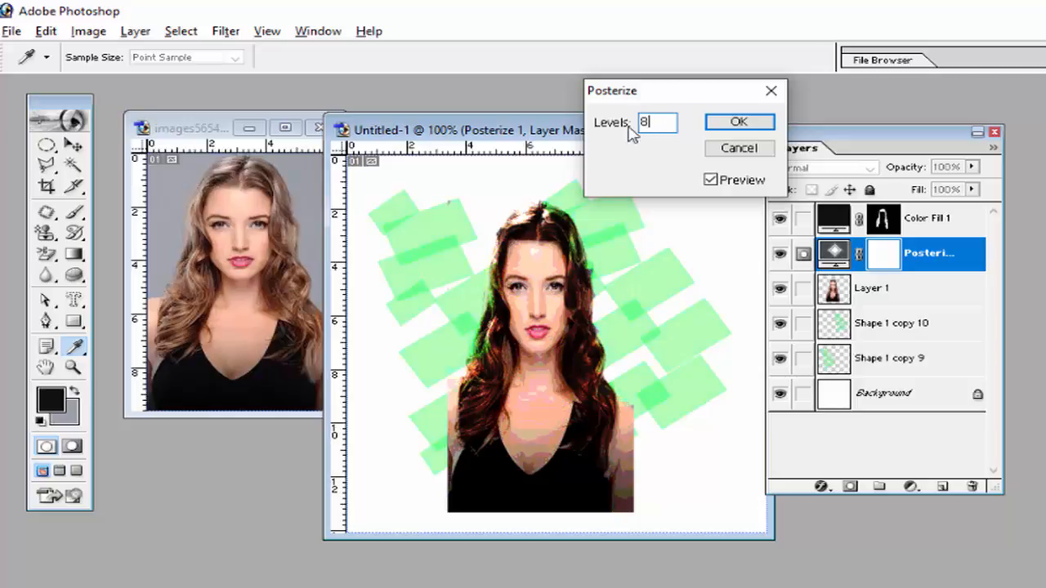
{"action": "left_click", "coordinate": [739, 121]}
- Darken the woman's face, neck and chest on the portrait layer with a 10-pixel Burn tool set to Midtones at 100% exposure
{"action": "key", "text": "r"}
{"action": "key", "text": "d"}
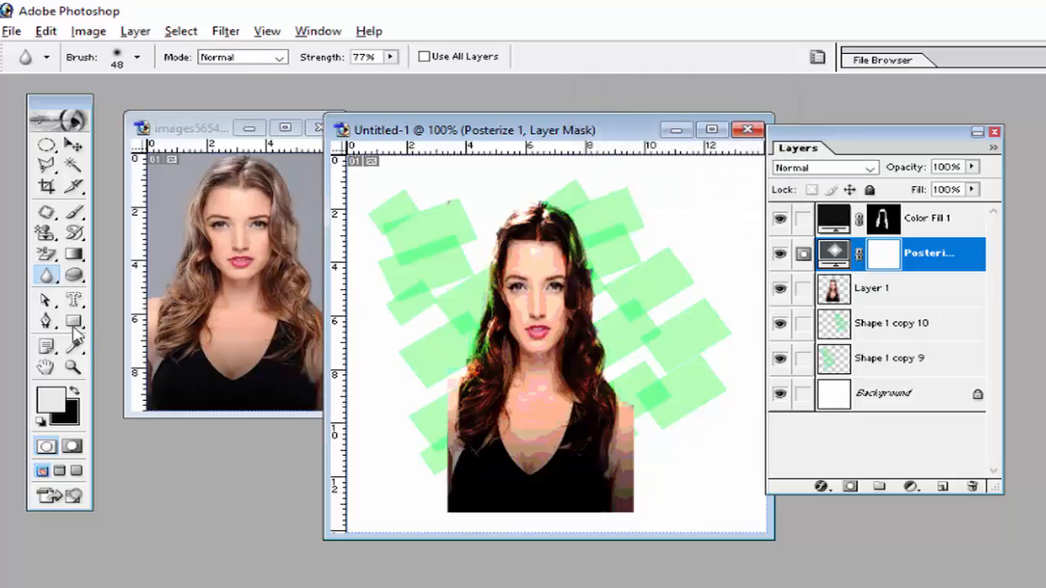
{"action": "left_click_drag", "start_coordinate": [73, 275], "coordinate": [124, 295]}
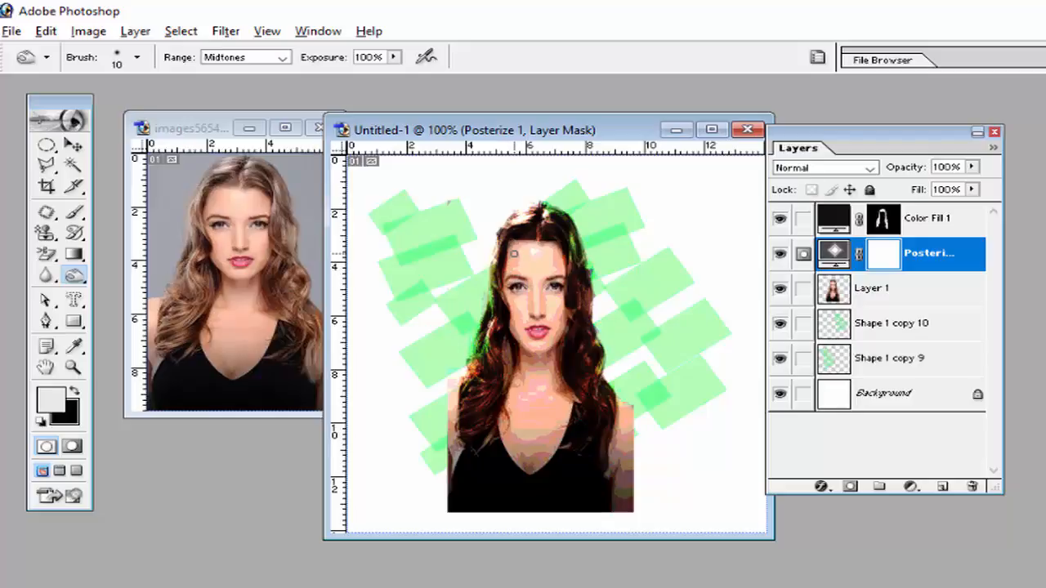
{"action": "left_click", "coordinate": [806, 293]}
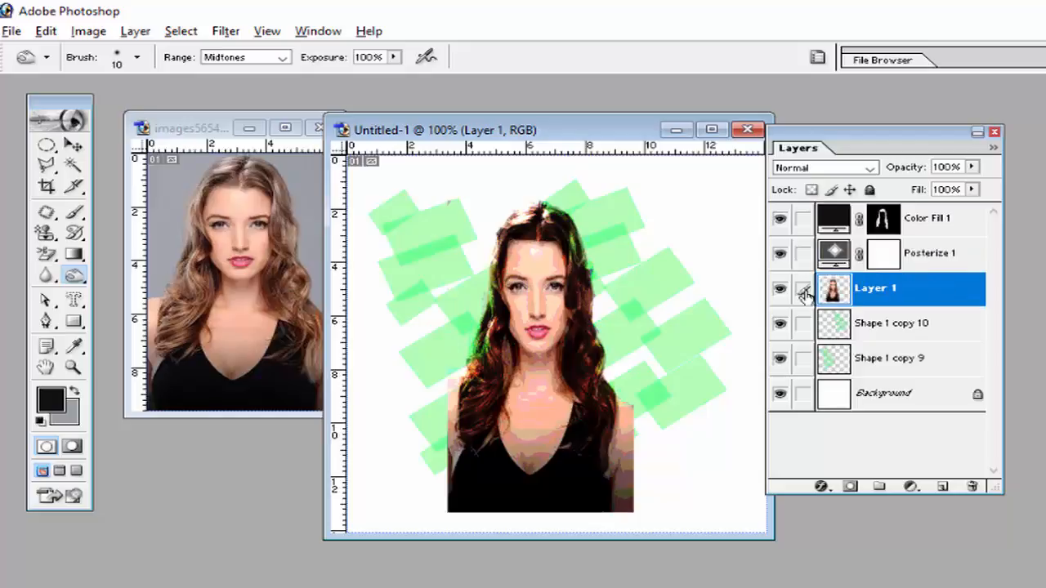
{"action": "mouse_move", "coordinate": [514, 251]}
{"action": "left_mouse_down"}
{"action": "mouse_move", "coordinate": [501, 273]}
{"action": "mouse_move", "coordinate": [512, 247]}
{"action": "mouse_move", "coordinate": [504, 300]}
{"action": "mouse_move", "coordinate": [520, 327]}
{"action": "mouse_move", "coordinate": [511, 312]}
{"action": "left_mouse_up"}
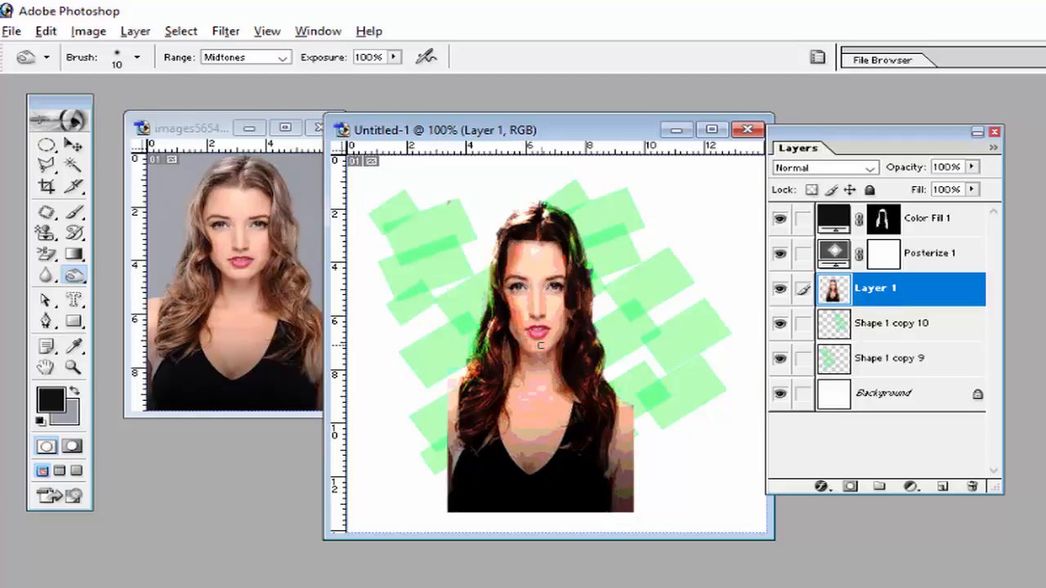
{"action": "mouse_move", "coordinate": [540, 346]}
{"action": "left_mouse_down"}
{"action": "mouse_move", "coordinate": [557, 319]}
{"action": "mouse_move", "coordinate": [524, 393]}
{"action": "mouse_move", "coordinate": [556, 364]}
{"action": "left_mouse_up"}
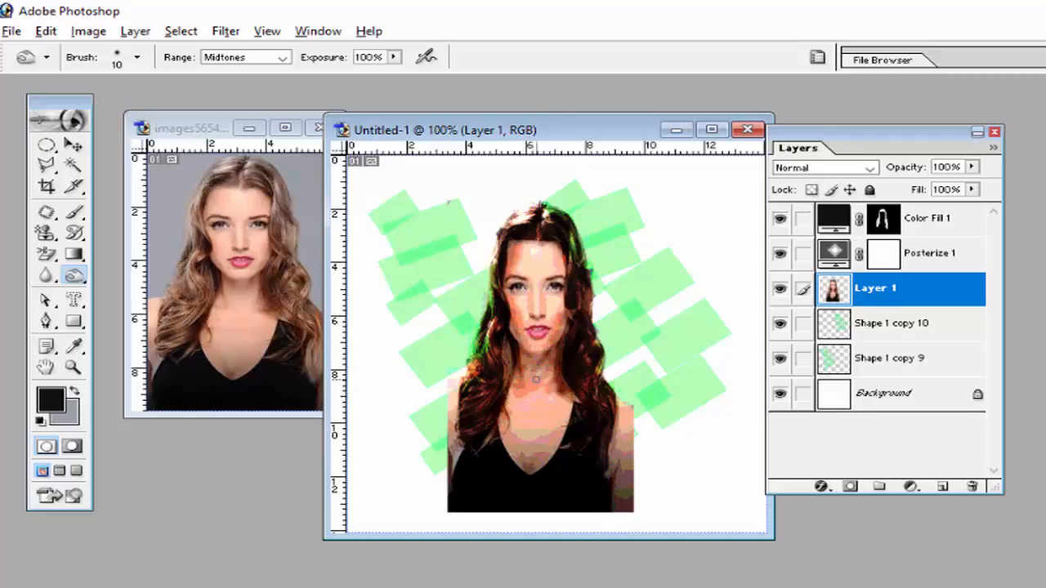
{"action": "mouse_move", "coordinate": [497, 430]}
{"action": "left_mouse_down"}
{"action": "mouse_move", "coordinate": [528, 462]}
{"action": "mouse_move", "coordinate": [545, 442]}
{"action": "mouse_move", "coordinate": [544, 462]}
{"action": "mouse_move", "coordinate": [558, 428]}
{"action": "mouse_move", "coordinate": [529, 471]}
{"action": "left_mouse_up"}
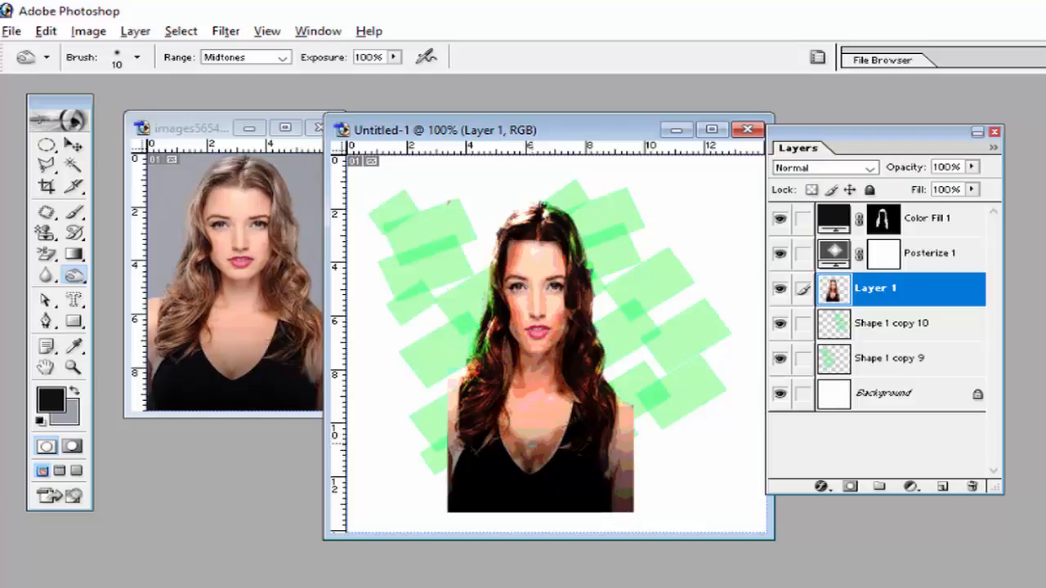
- Desaturate the skin on the woman's upper chest with a 17-pixel Sponge tool in Desaturate mode at 100% flow
{"action": "left_click_drag", "start_coordinate": [75, 276], "coordinate": [141, 313]}
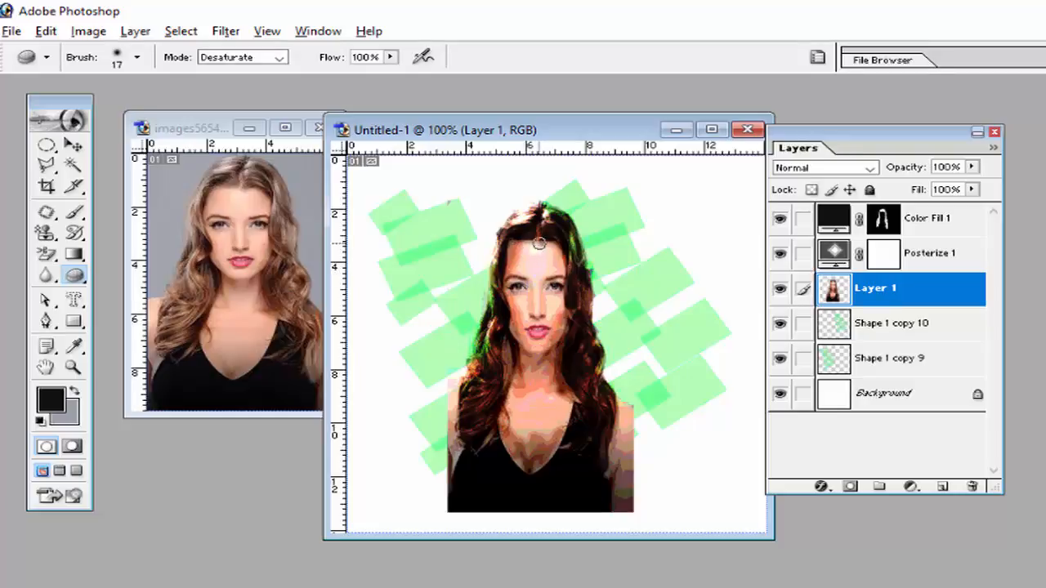
{"action": "mouse_move", "coordinate": [498, 414]}
{"action": "left_mouse_down"}
{"action": "mouse_move", "coordinate": [540, 413]}
{"action": "mouse_move", "coordinate": [521, 409]}
{"action": "mouse_move", "coordinate": [532, 420]}
{"action": "mouse_move", "coordinate": [545, 407]}
{"action": "mouse_move", "coordinate": [512, 407]}
{"action": "left_mouse_up"}
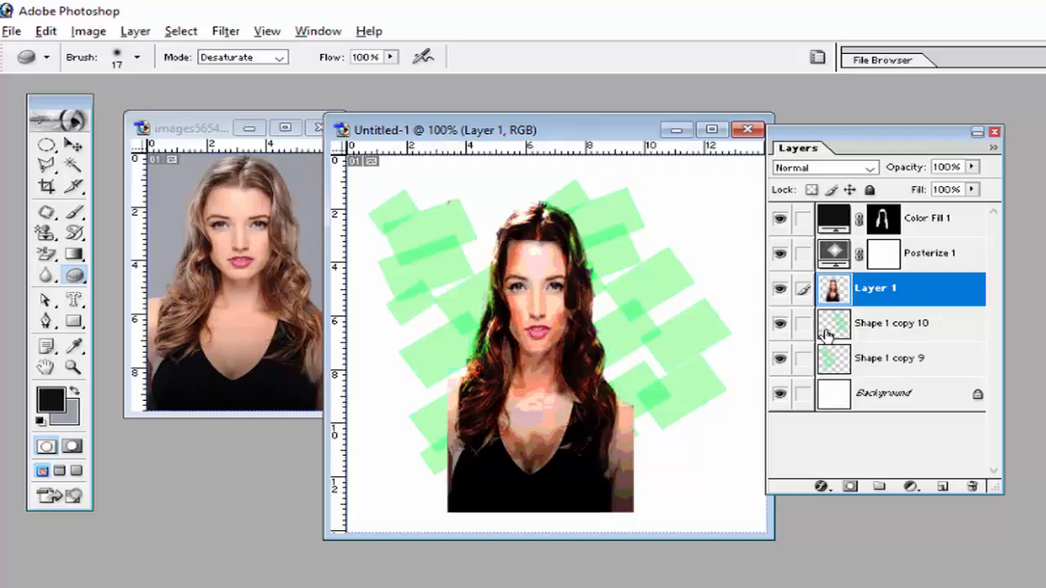
- Merge all visible layers into the background layer
{"action": "left_click", "coordinate": [135, 31]}
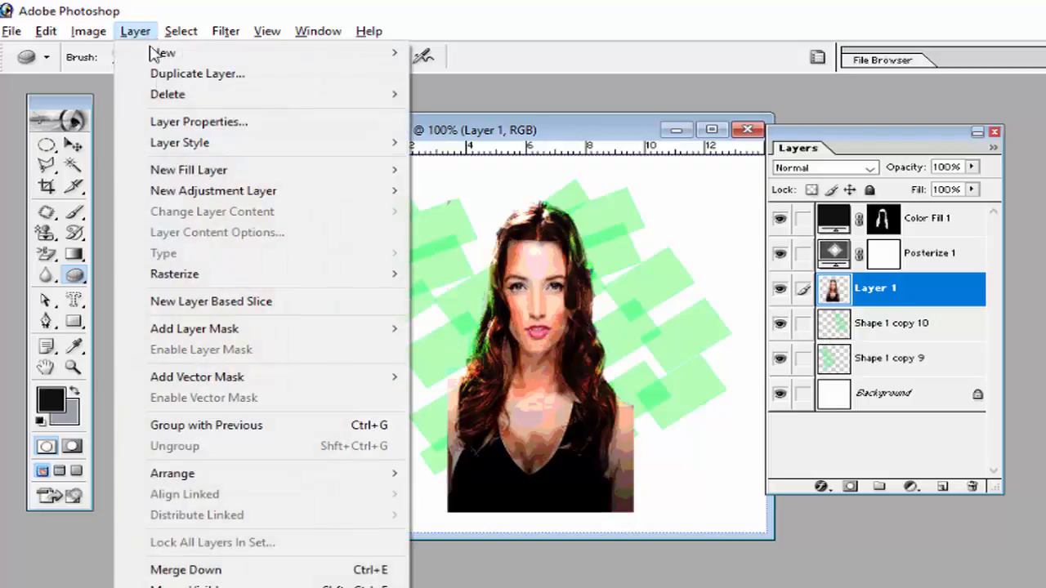
{"action": "left_click", "coordinate": [196, 587]}
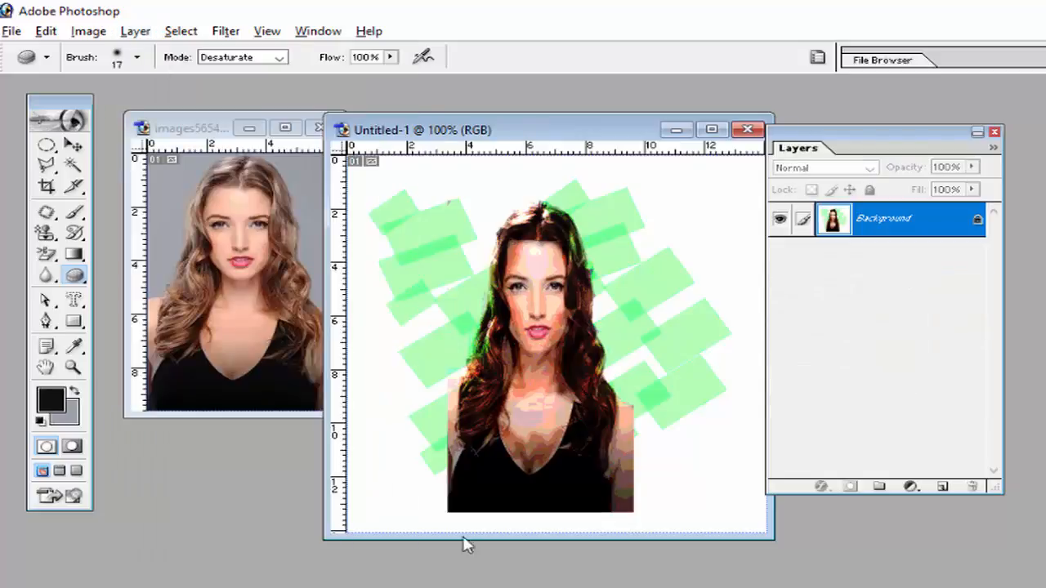
{"action": "left_click_drag", "start_coordinate": [850, 145], "coordinate": [780, 186]}
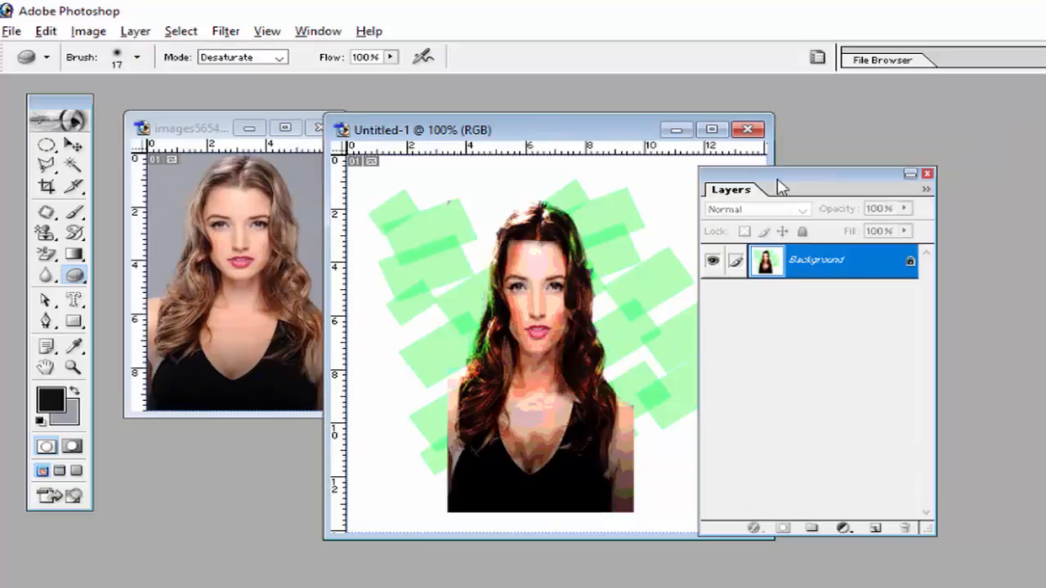
- Apply a Lens Flare over the hair beside the woman's neck, using the 35mm Prime lens type at 109% brightness
{"action": "left_click", "coordinate": [232, 31]}
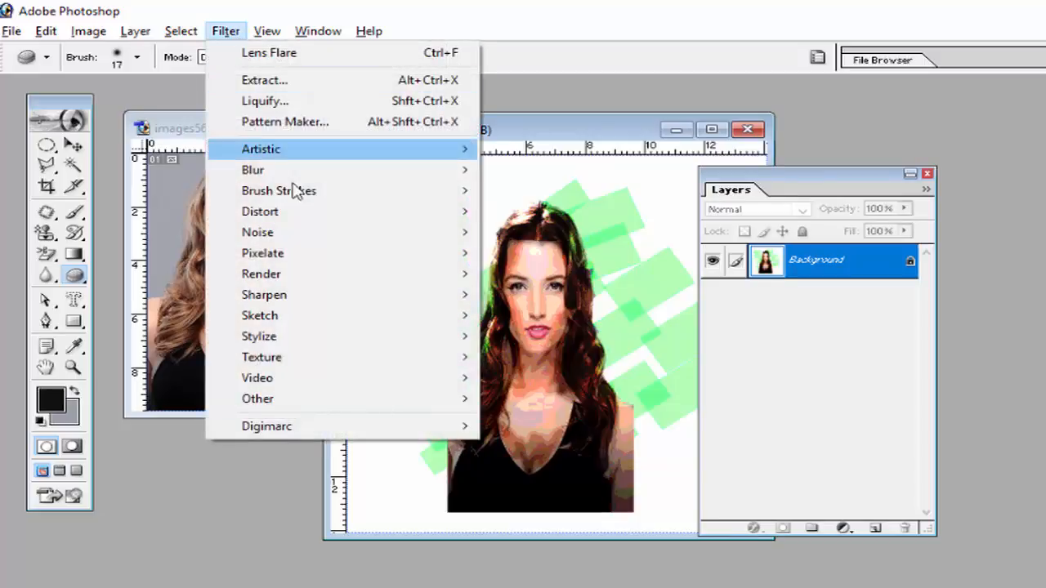
{"action": "mouse_move", "coordinate": [312, 278]}
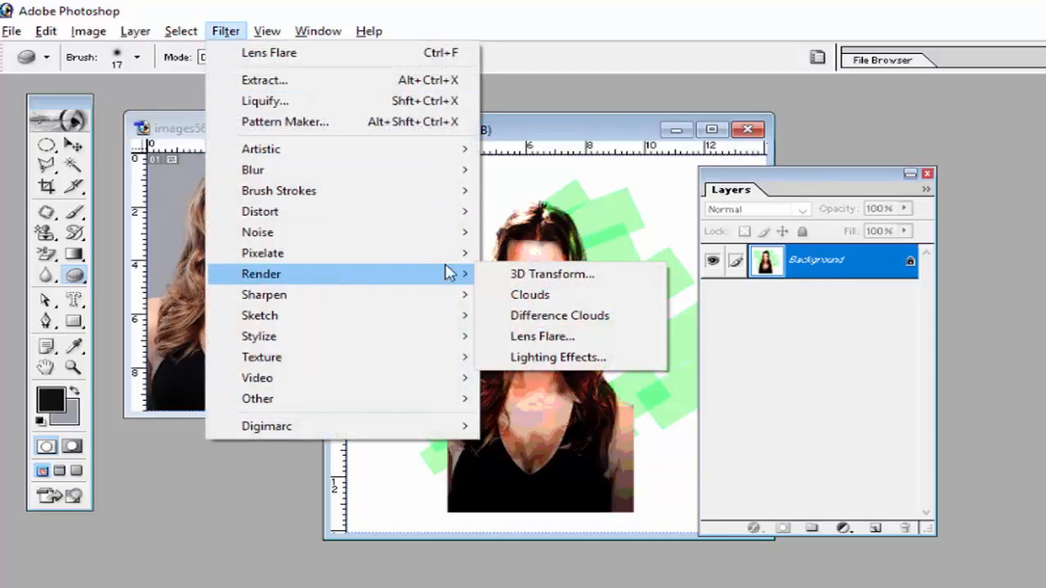
{"action": "left_click", "coordinate": [521, 337]}
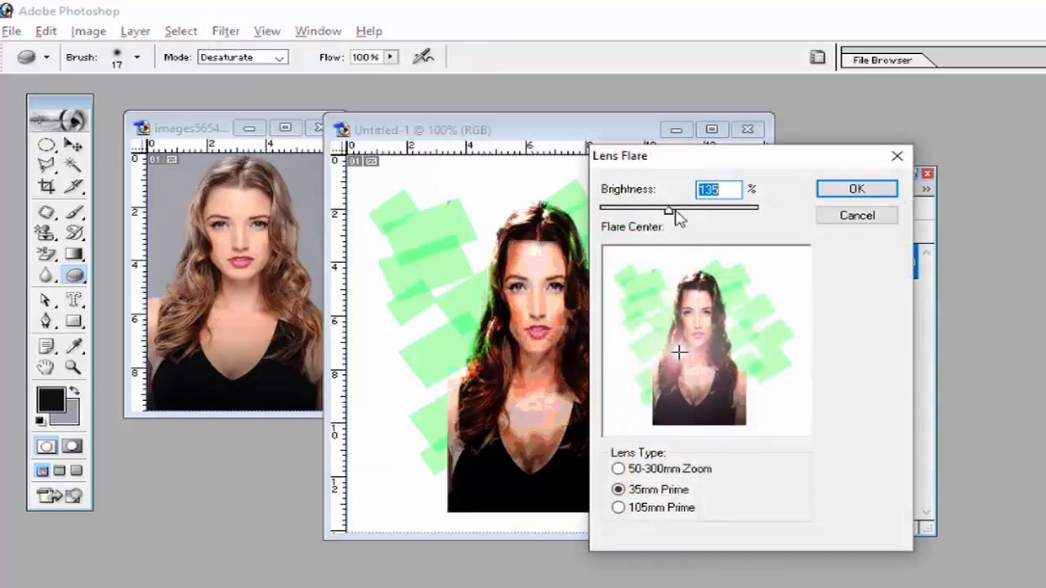
{"action": "left_click", "coordinate": [618, 469]}
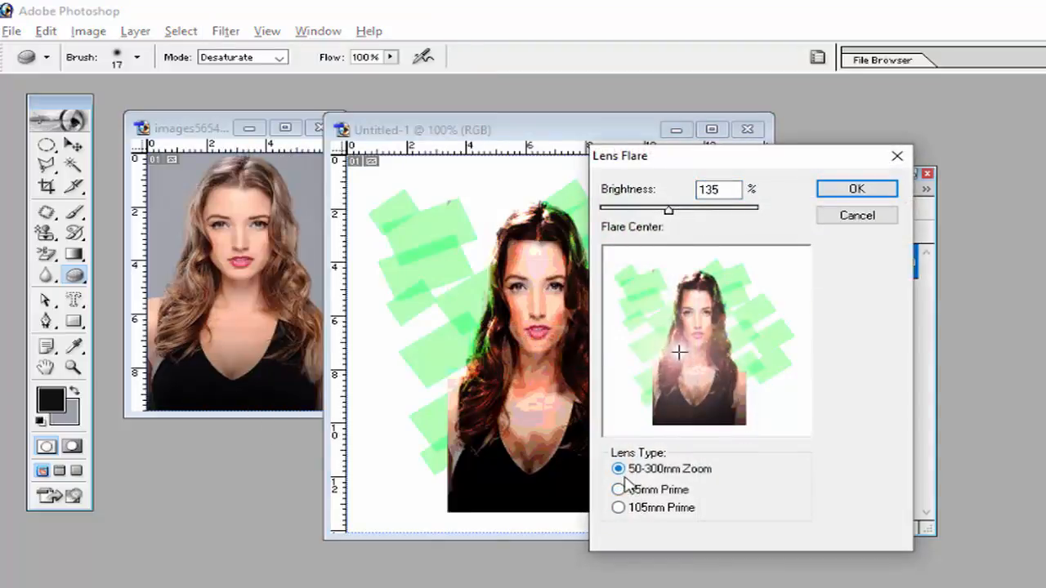
{"action": "left_click", "coordinate": [623, 489]}
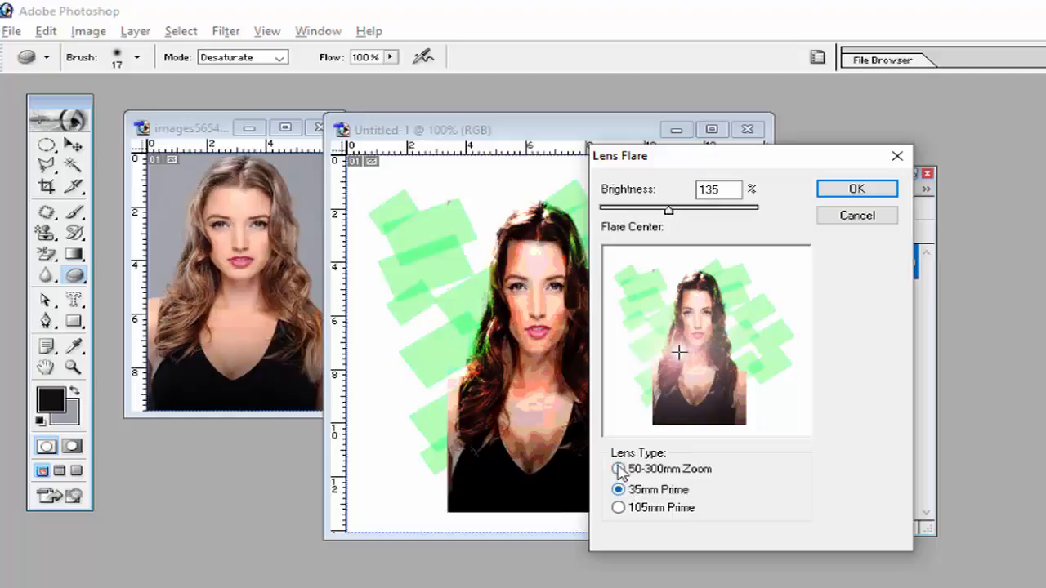
{"action": "left_click", "coordinate": [619, 508]}
{"action": "left_click", "coordinate": [619, 489]}
{"action": "left_click_drag", "start_coordinate": [685, 210], "coordinate": [643, 213]}
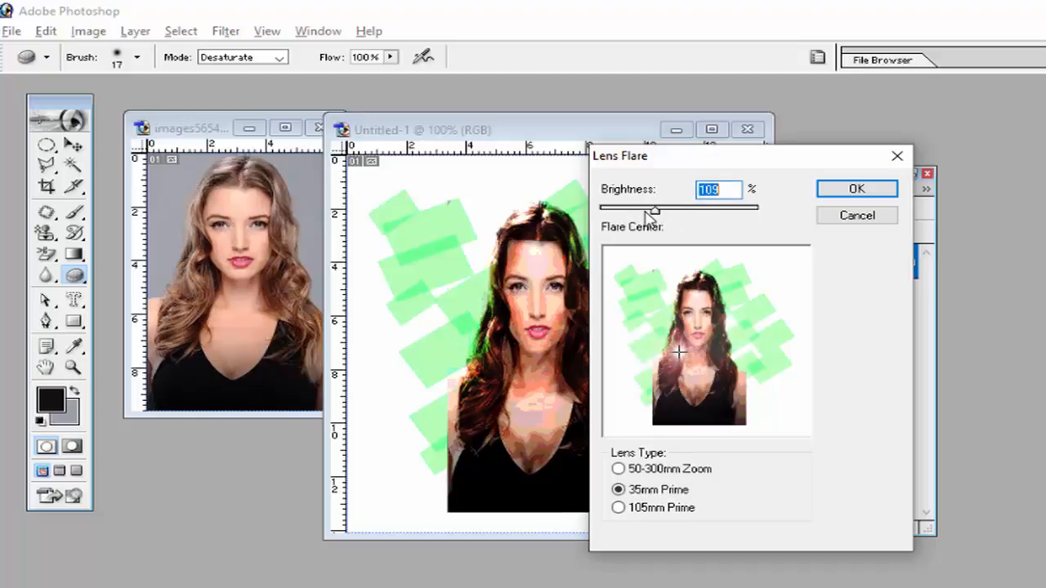
{"action": "left_click", "coordinate": [835, 197]}
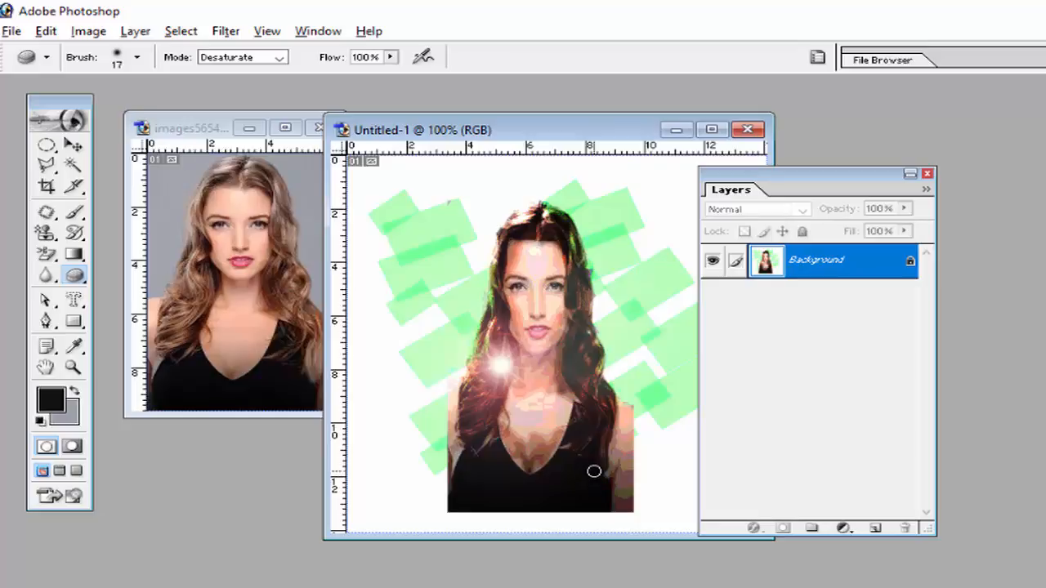
- Add a gradient fill layer above the merged image using the Transparent Rainbow preset in linear style at 90 degrees
{"action": "left_click", "coordinate": [136, 32]}
{"action": "mouse_move", "coordinate": [189, 171]}
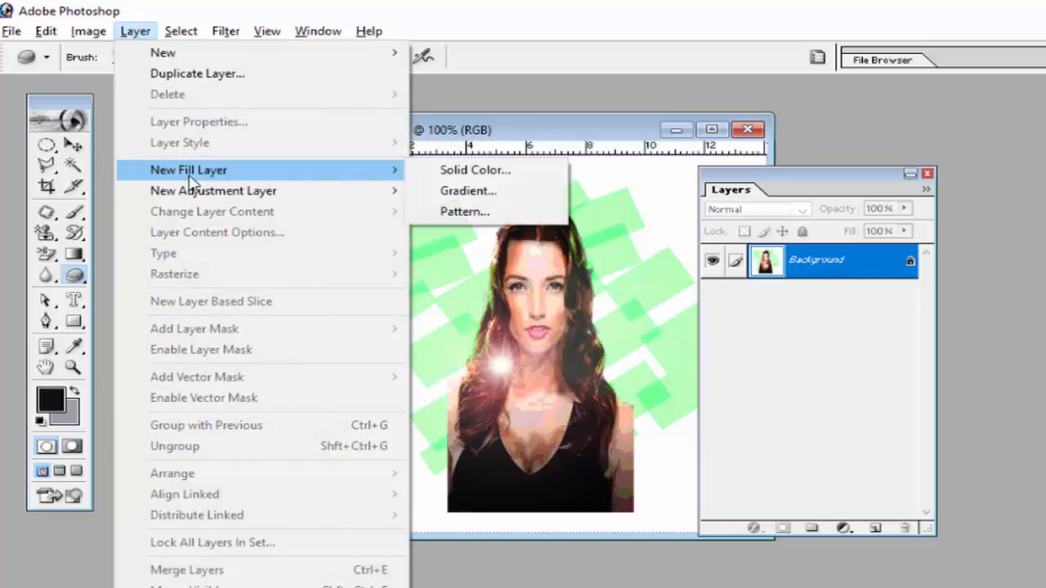
{"action": "left_click", "coordinate": [480, 193]}
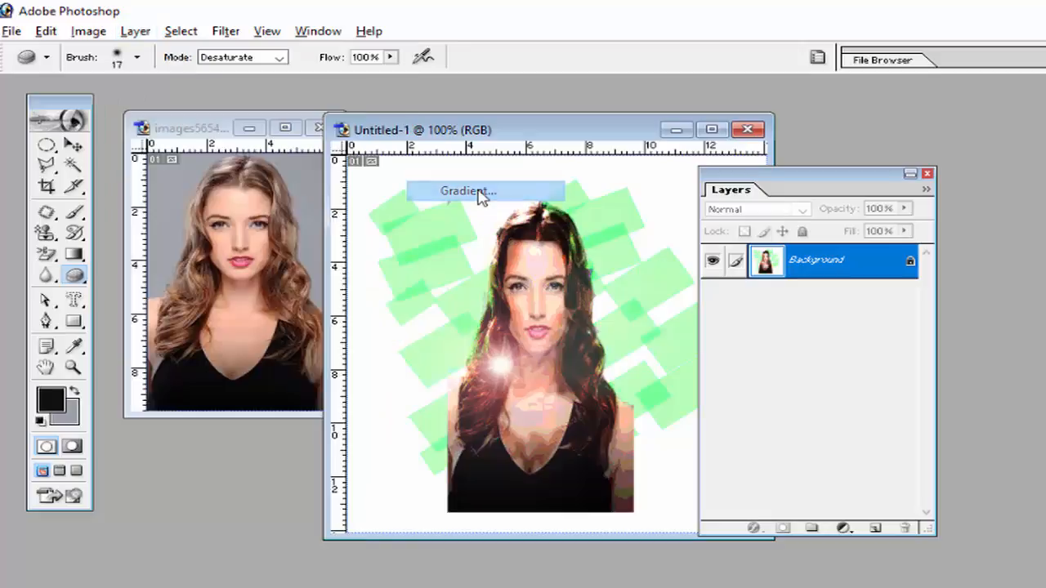
{"action": "left_click", "coordinate": [896, 389]}
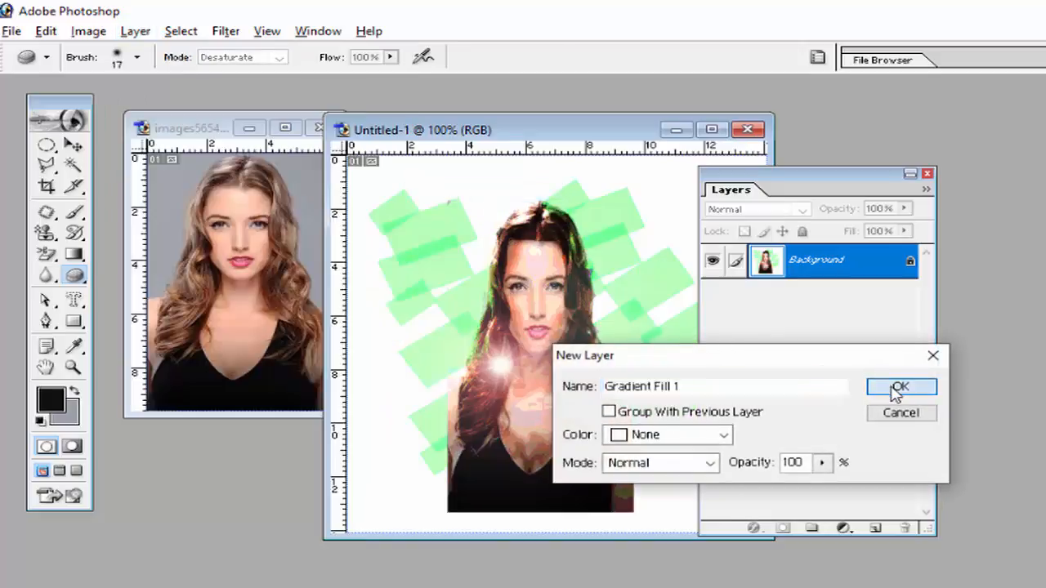
{"action": "left_click_drag", "start_coordinate": [626, 253], "coordinate": [404, 172]}
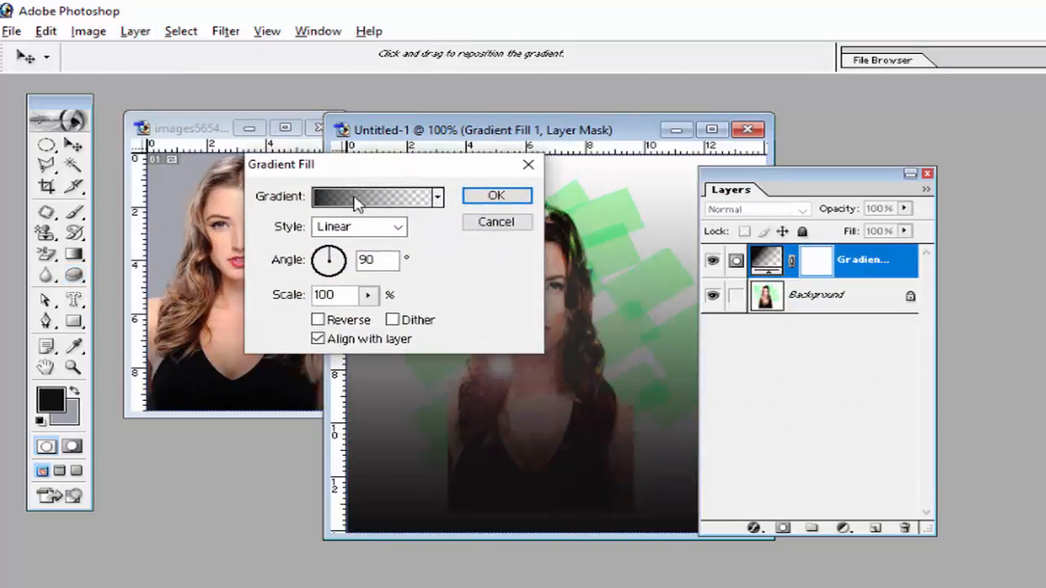
{"action": "left_click", "coordinate": [358, 205]}
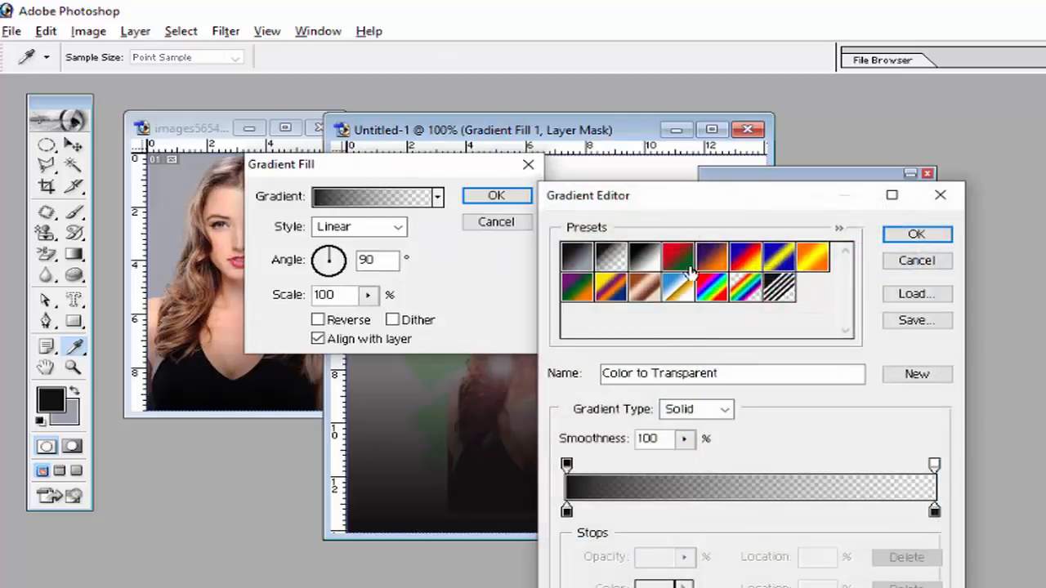
{"action": "left_click", "coordinate": [715, 288]}
{"action": "left_click", "coordinate": [733, 291]}
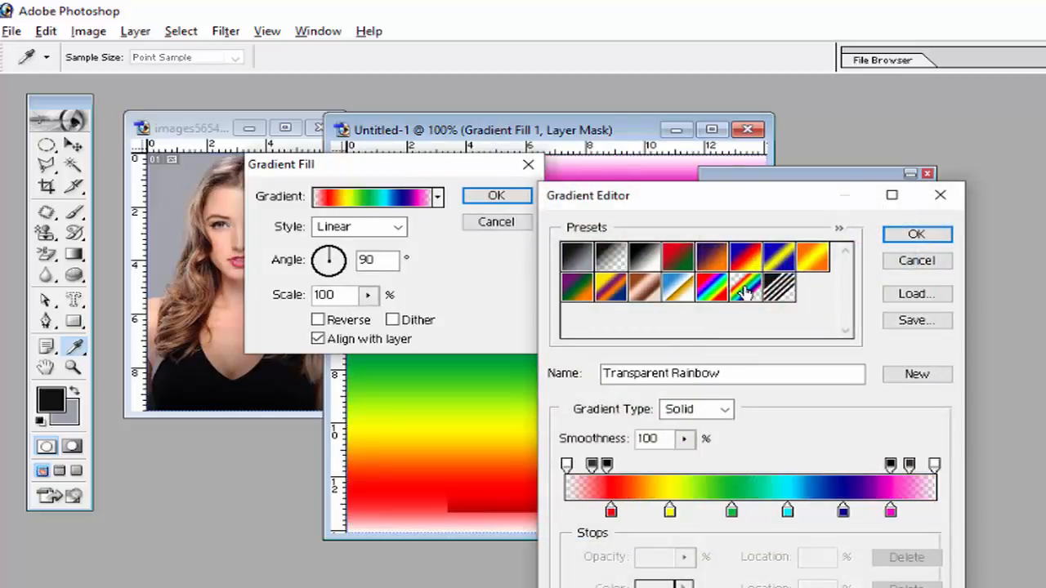
{"action": "left_click", "coordinate": [892, 234]}
{"action": "left_click", "coordinate": [490, 197]}
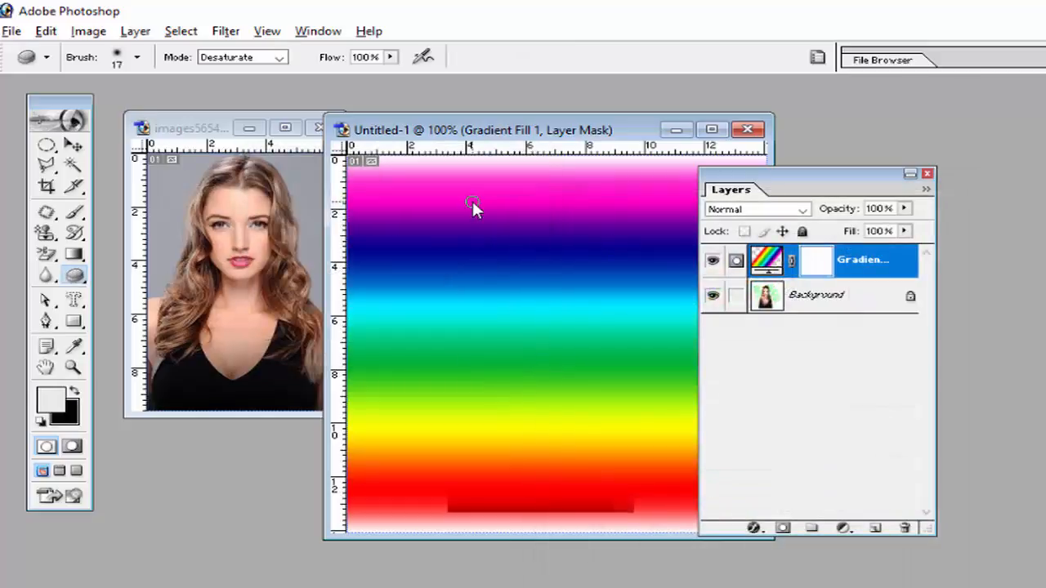
- Set the rainbow gradient layer's blend mode to Overlay and move the document window clear of the layer list
{"action": "left_click", "coordinate": [748, 212]}
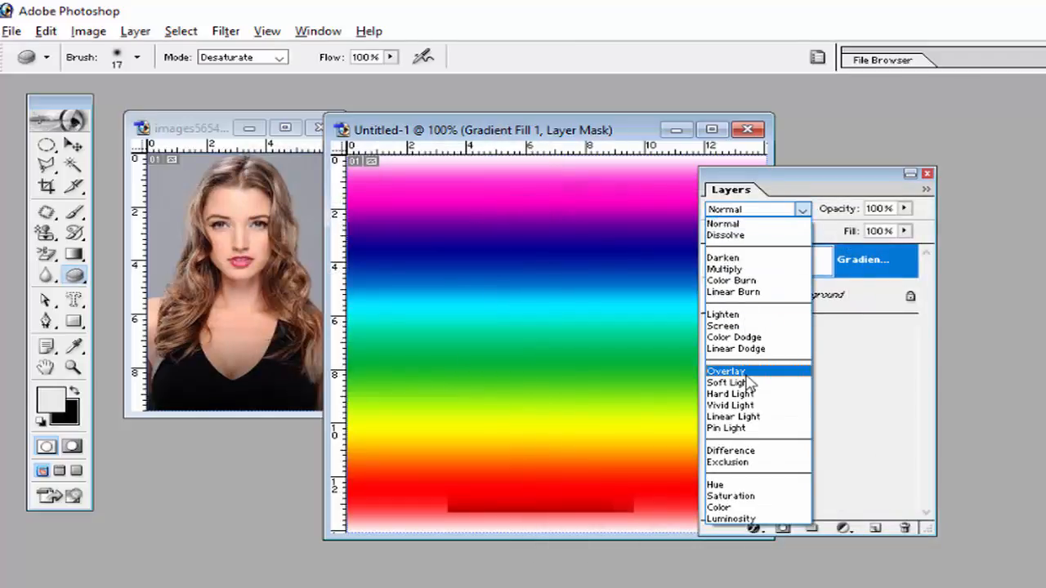
{"action": "left_click", "coordinate": [746, 375]}
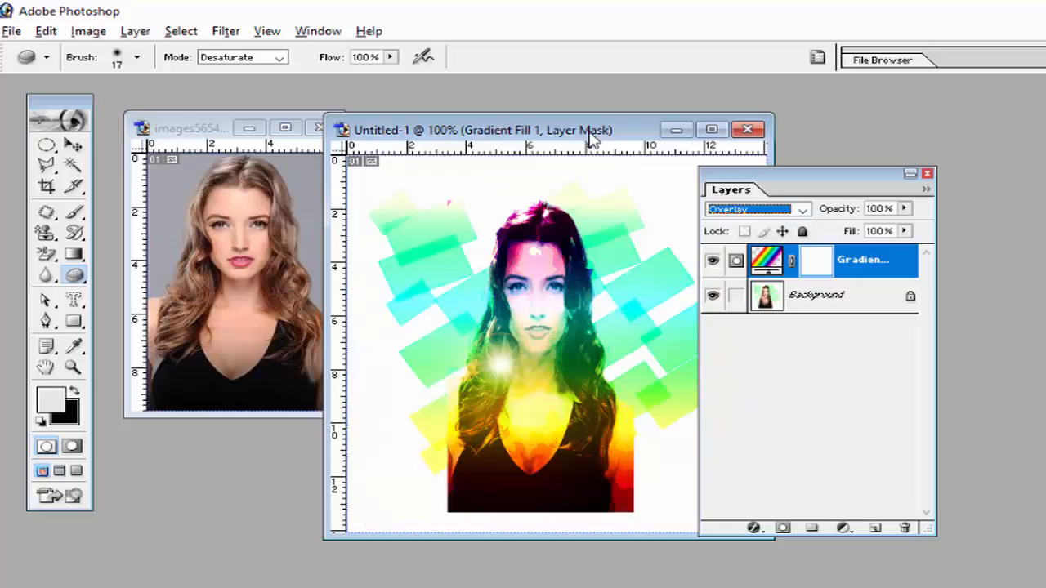
{"action": "left_click_drag", "start_coordinate": [585, 137], "coordinate": [447, 139]}
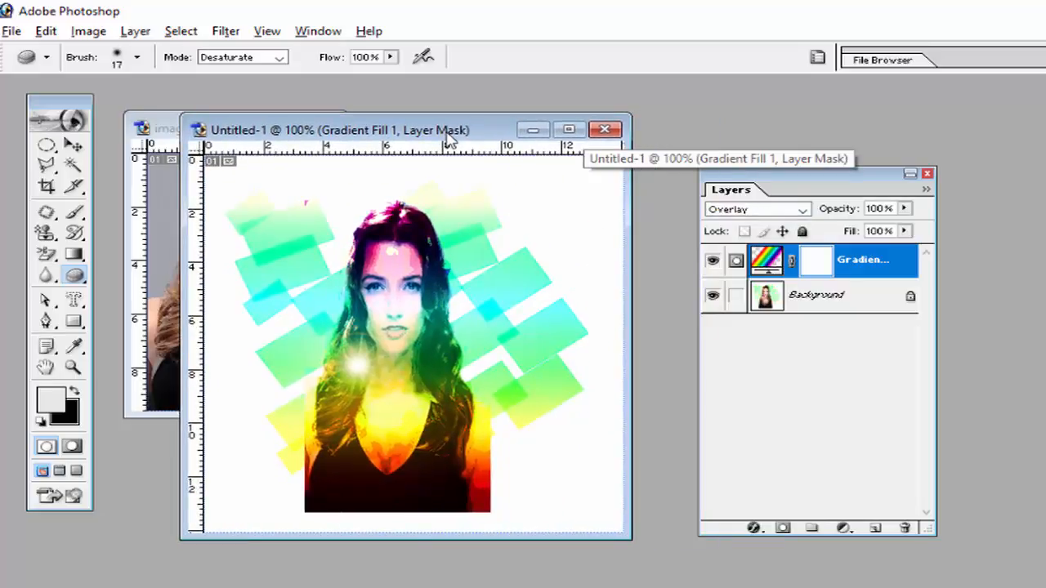